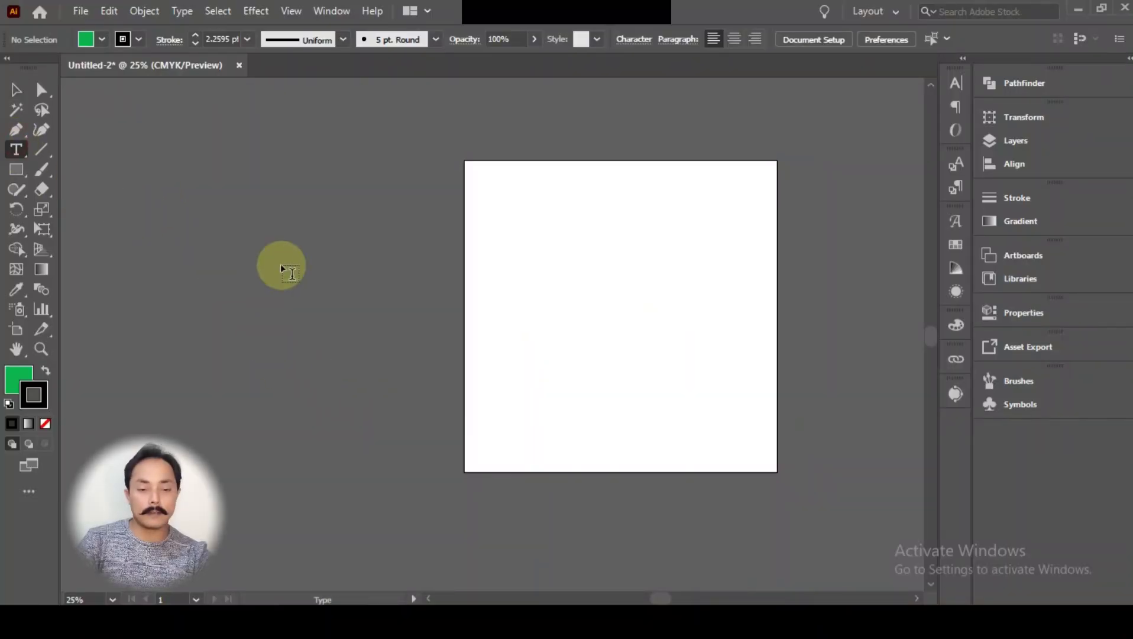
Step: Create a placeholder text object, enlarge it and set the font to Helvetica LT Condensed
{"action": "left_click", "coordinate": [600, 314]}
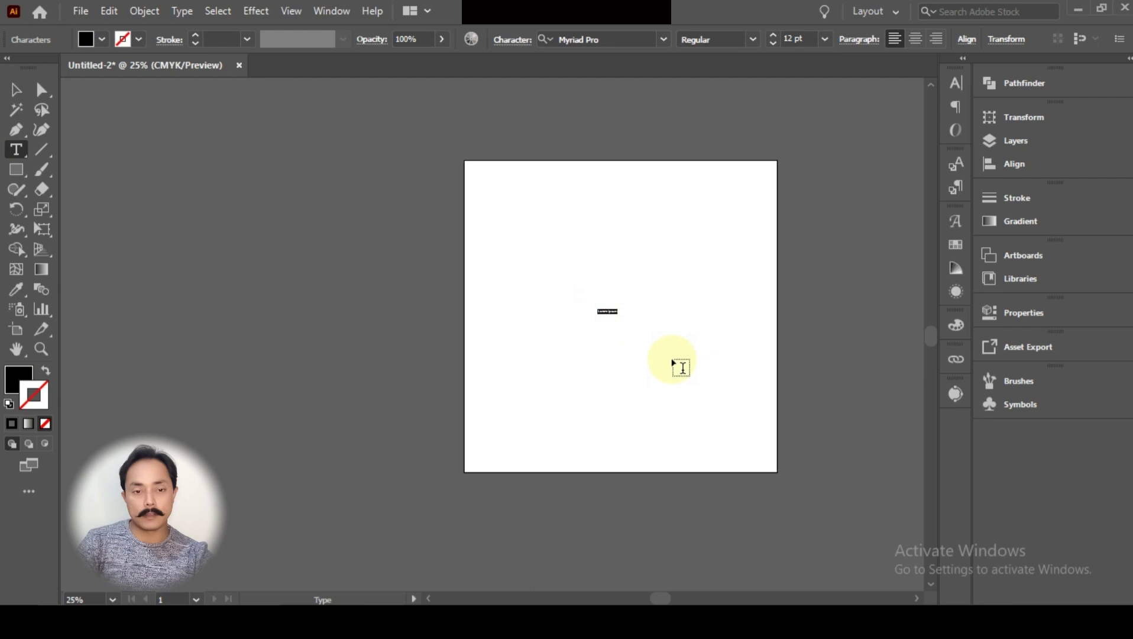
{"action": "left_click", "coordinate": [776, 36]}
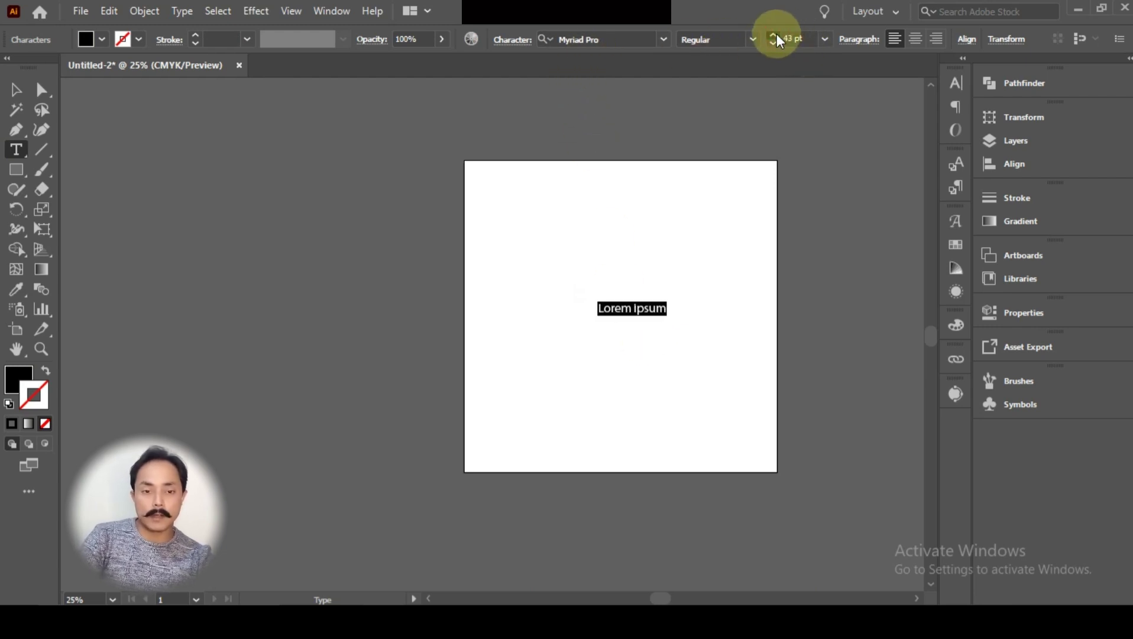
{"action": "left_click", "coordinate": [777, 35]}
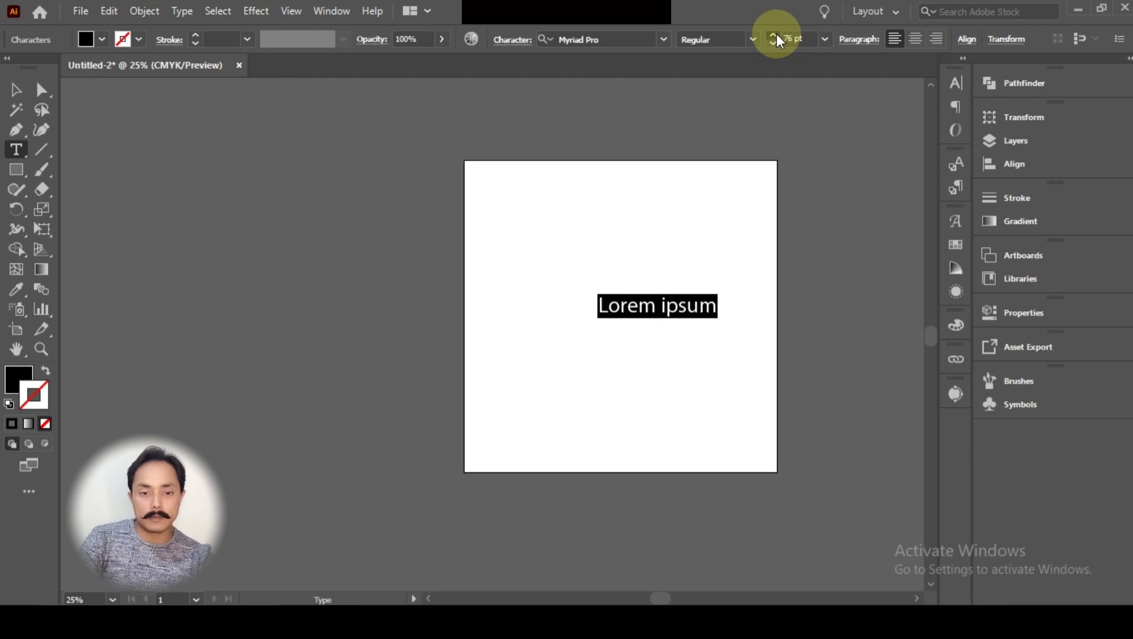
{"action": "left_click", "coordinate": [602, 39]}
{"action": "left_click", "coordinate": [664, 39]}
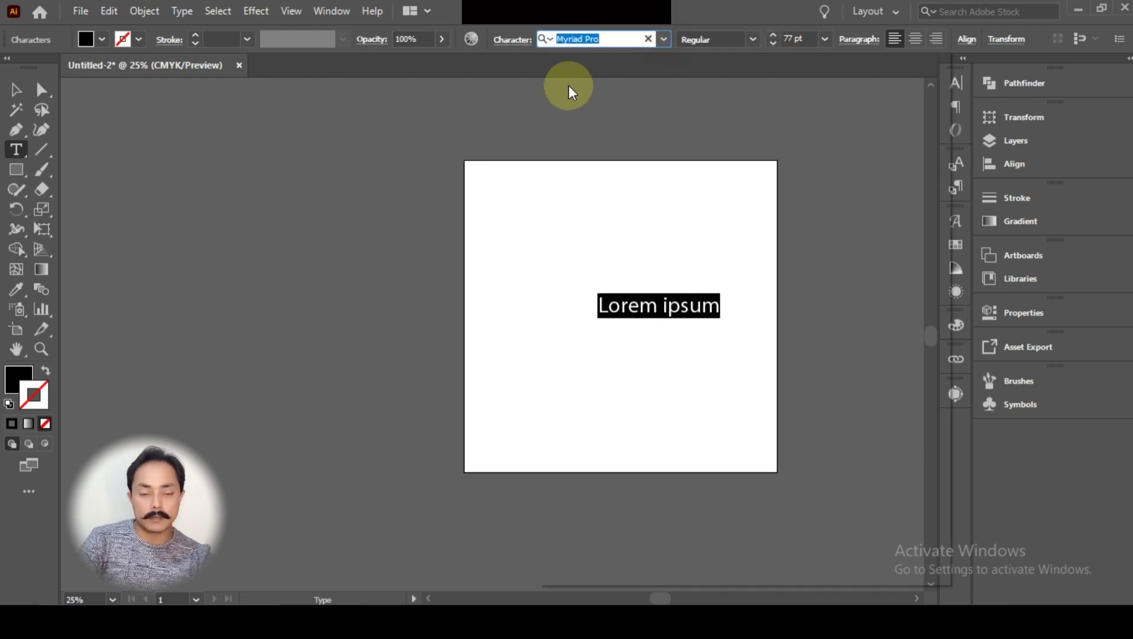
{"action": "left_click", "coordinate": [644, 149]}
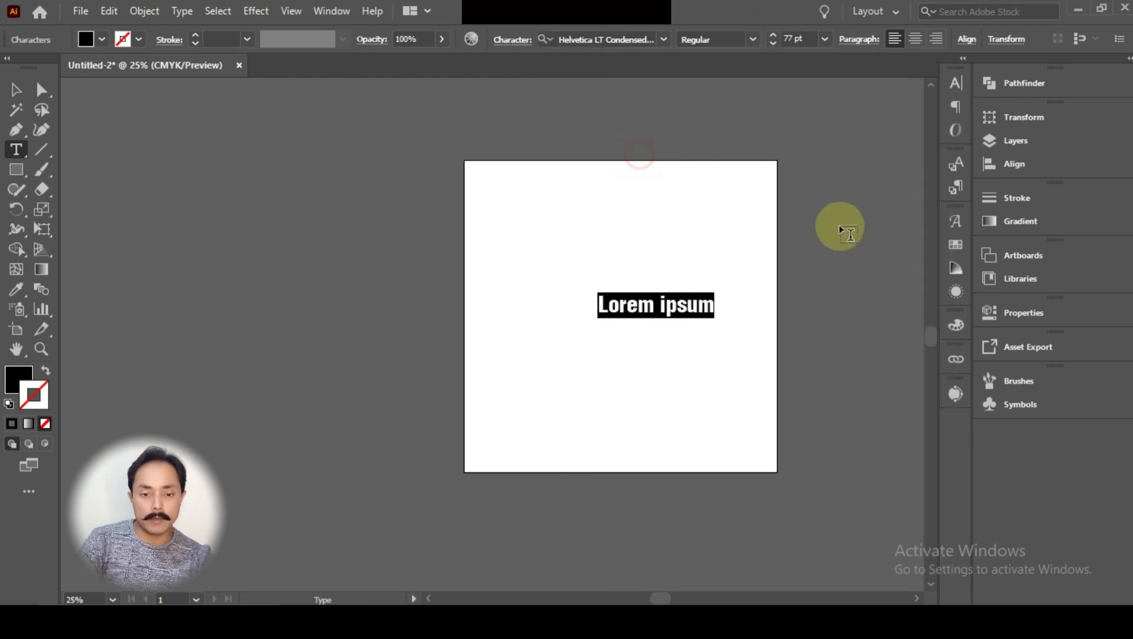
Step: Enlarge the whole text line to 151 pt
{"action": "left_click", "coordinate": [663, 306]}
{"action": "key", "text": "ctrl+a"}
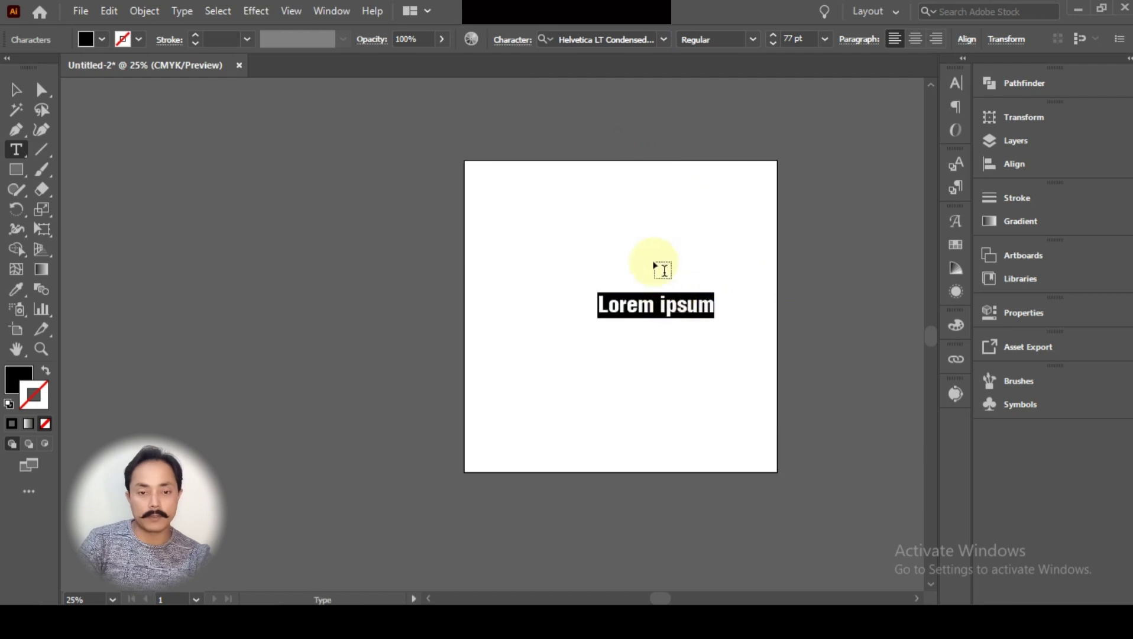
{"action": "left_click", "coordinate": [774, 36]}
{"action": "left_click", "coordinate": [773, 35]}
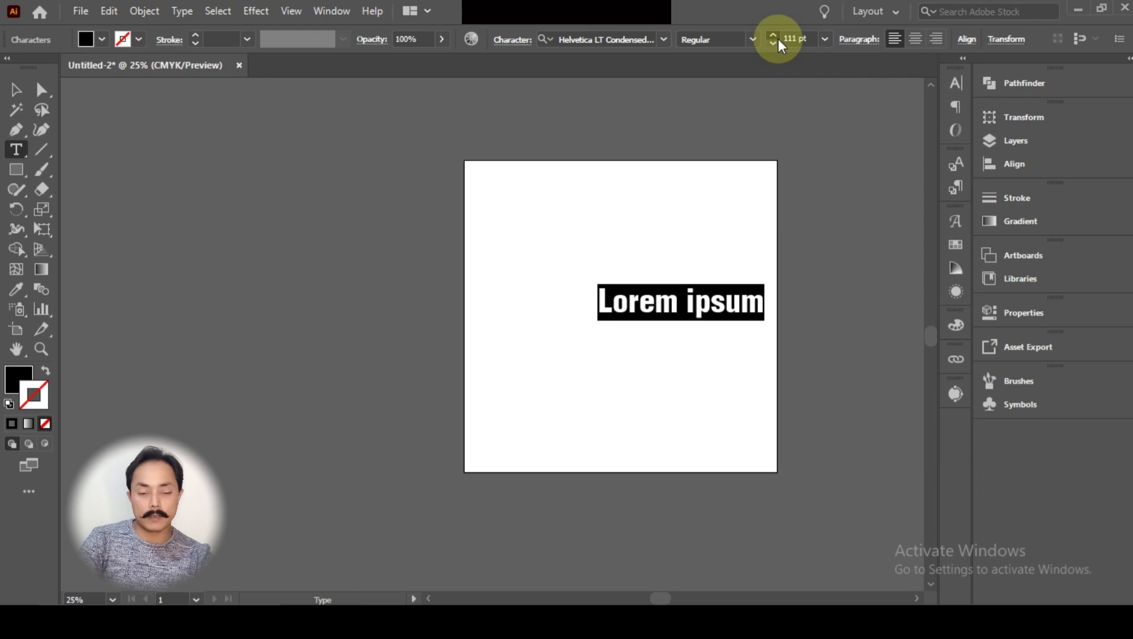
{"action": "left_click", "coordinate": [773, 35]}
{"action": "left_click", "coordinate": [773, 36]}
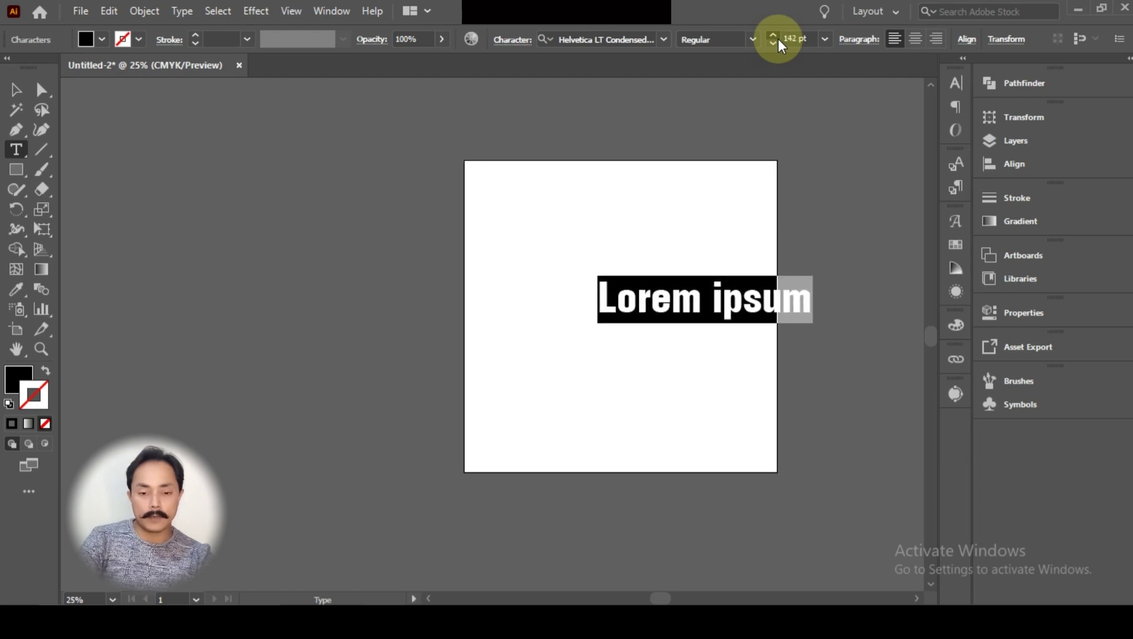
{"action": "left_click", "coordinate": [773, 35]}
{"action": "left_click", "coordinate": [715, 306]}
Step: Replace the placeholder text with ADOBE in capitals
{"action": "key", "text": "ctrl+a"}
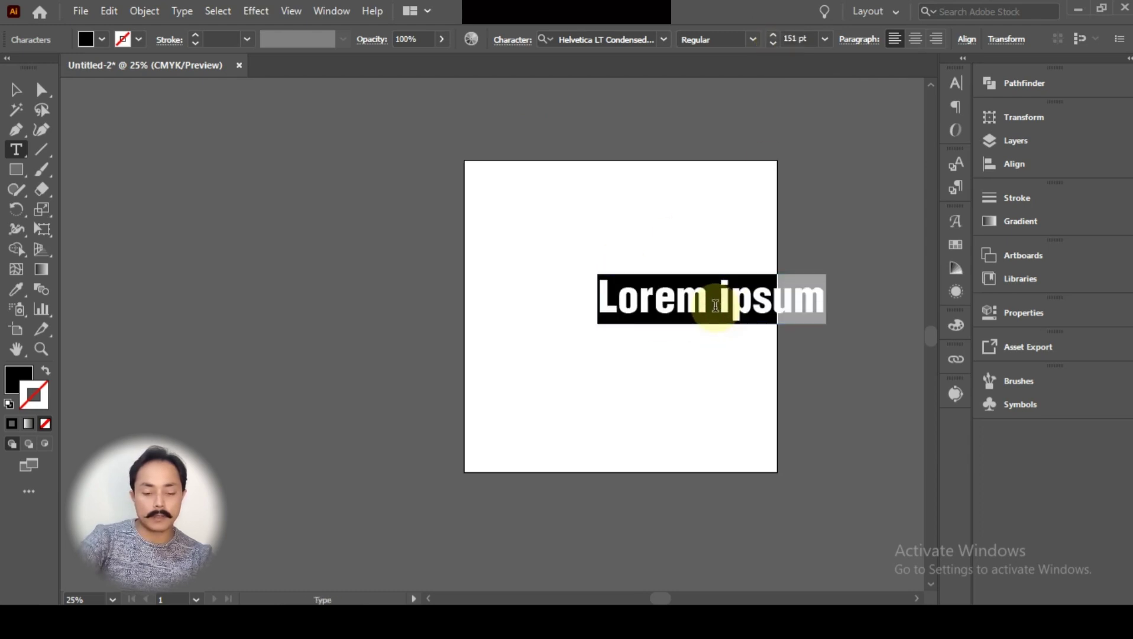
{"action": "type", "text": "Adobe"}
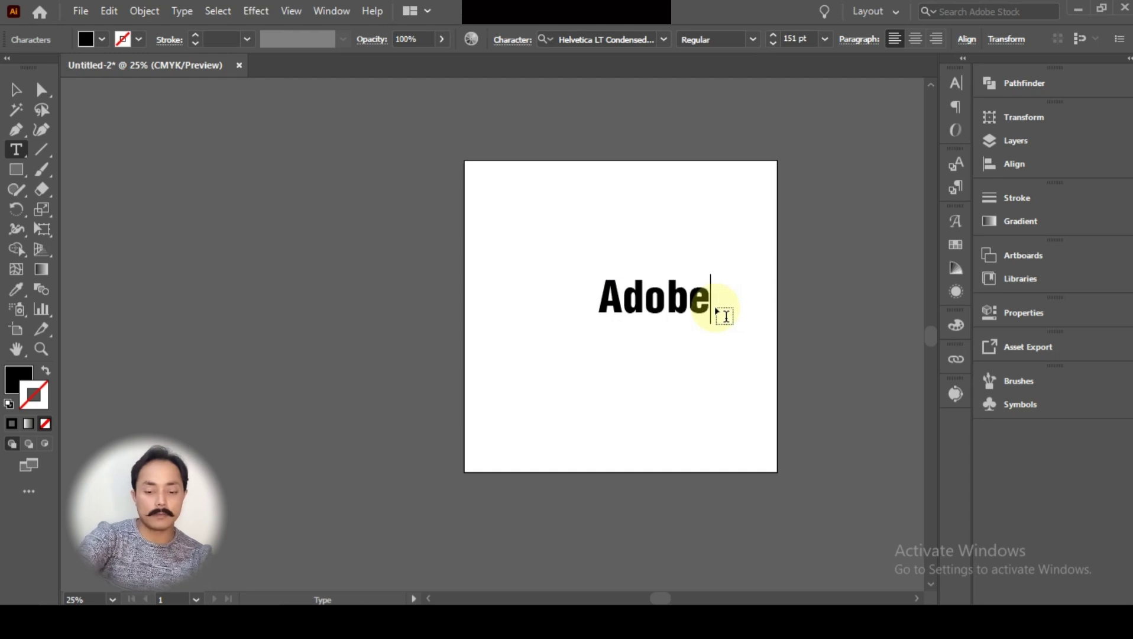
{"action": "key", "text": "BackSpace"}
{"action": "key", "text": "BackSpace"}
{"action": "key", "text": "BackSpace"}
{"action": "key", "text": "BackSpace"}
{"action": "type", "text": "DO"}
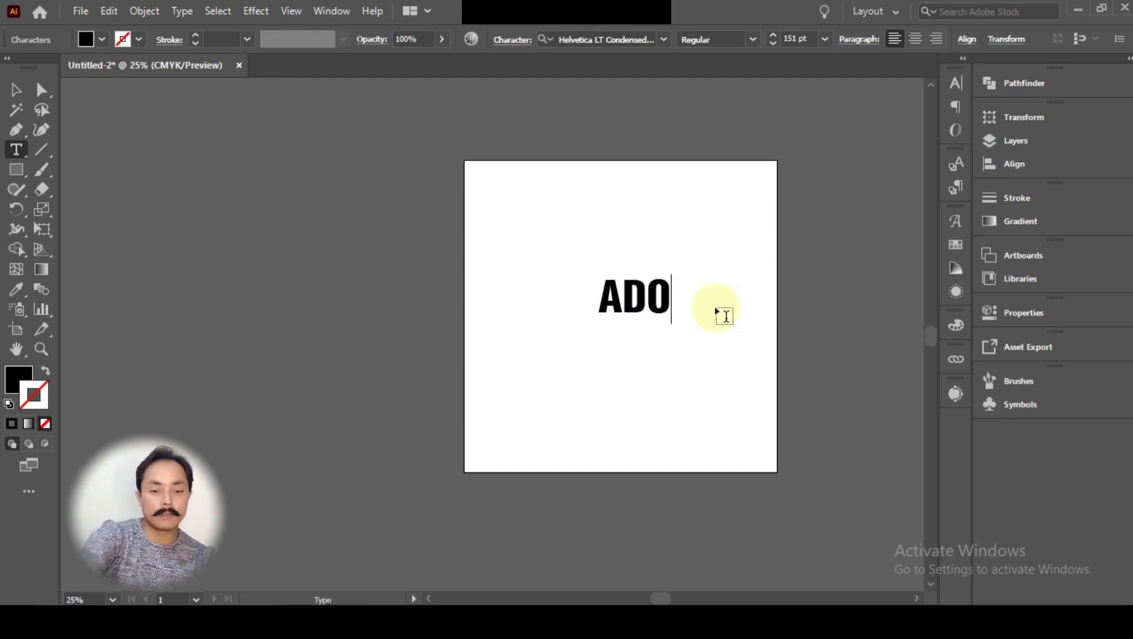
{"action": "type", "text": "BE"}
{"action": "key", "text": "ctrl+a"}
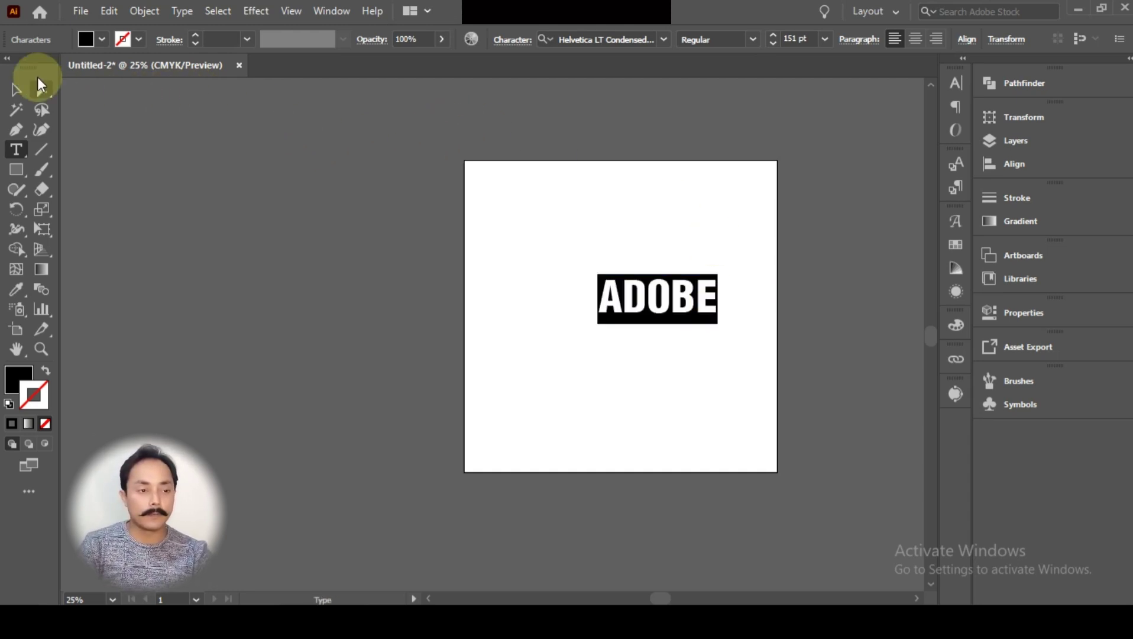
Step: Scale ADOBE up, then Alt-drag a smaller copy below it
{"action": "left_click", "coordinate": [15, 91]}
{"action": "mouse_move", "coordinate": [717, 276]}
{"action": "left_mouse_down"}
{"action": "mouse_move", "coordinate": [759, 241]}
{"action": "mouse_move", "coordinate": [728, 252]}
{"action": "left_mouse_up"}
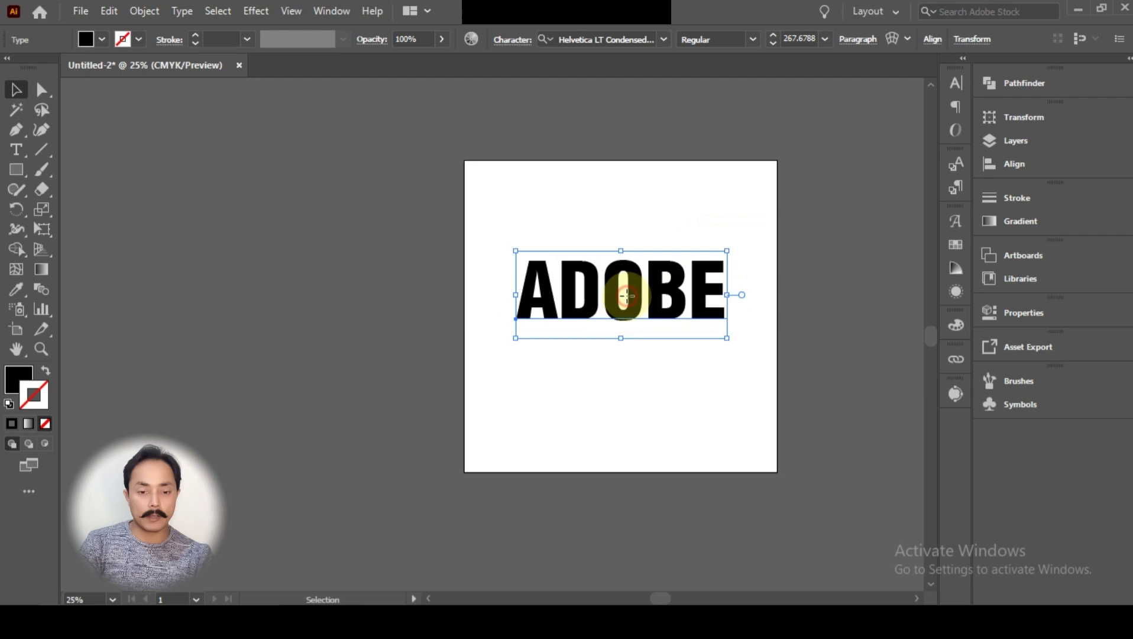
{"action": "left_click_drag", "start_coordinate": [624, 295], "coordinate": [622, 291]}
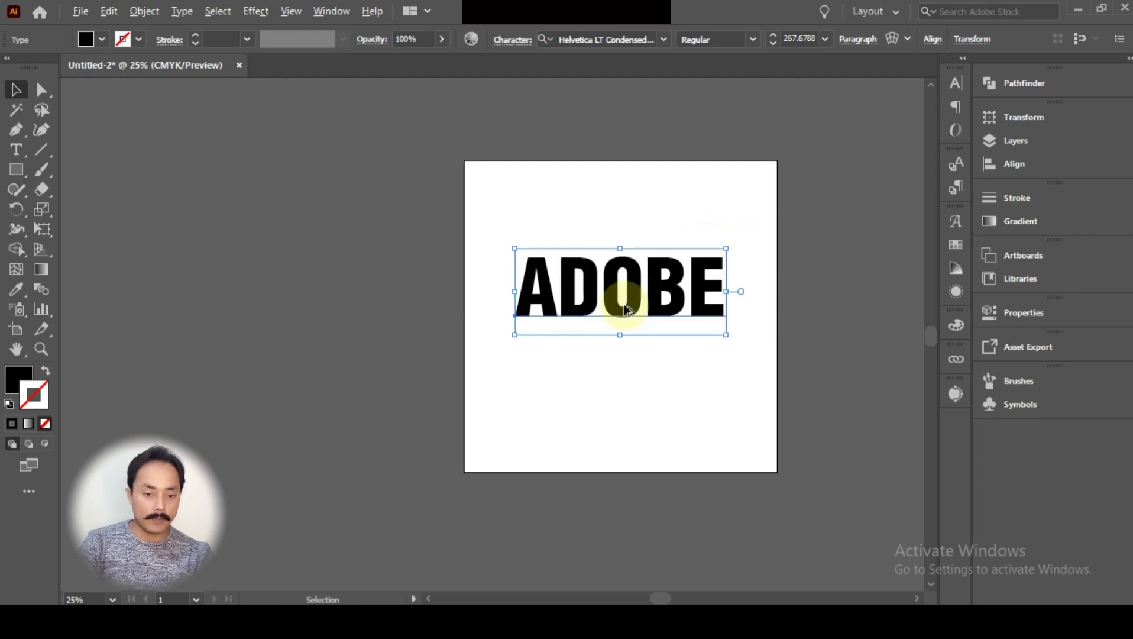
{"action": "left_click_drag", "start_coordinate": [624, 309], "coordinate": [626, 379]}
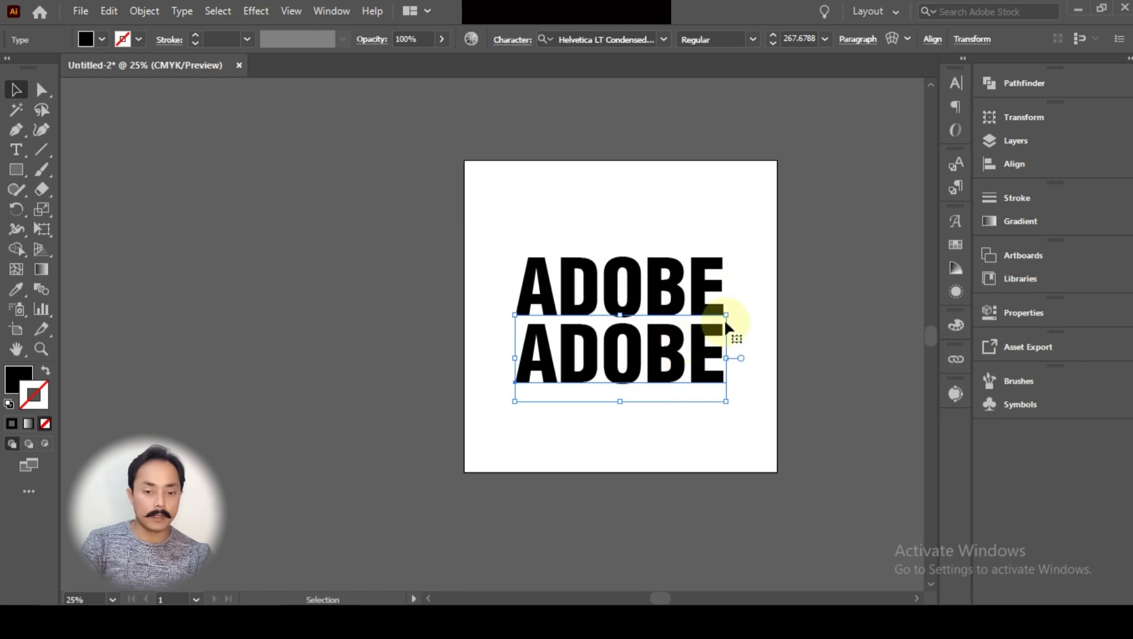
{"action": "left_click_drag", "start_coordinate": [730, 313], "coordinate": [695, 329]}
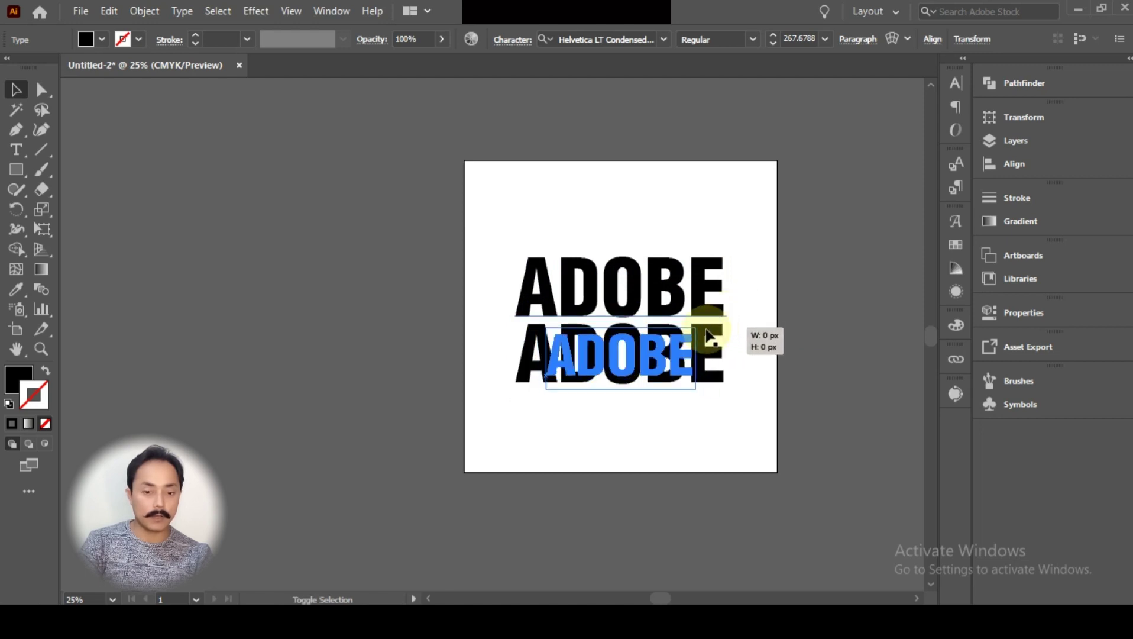
Step: Move the lower ADOBE copy up to sit just beneath the original
{"action": "left_click", "coordinate": [642, 291]}
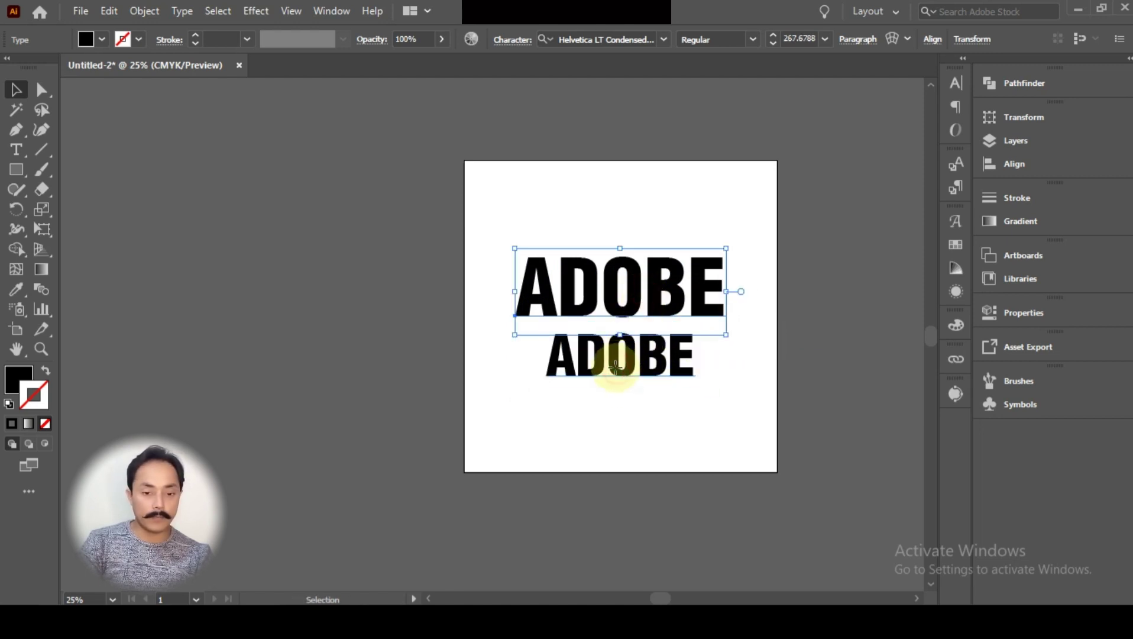
{"action": "left_click", "coordinate": [615, 358]}
{"action": "left_click", "coordinate": [632, 310]}
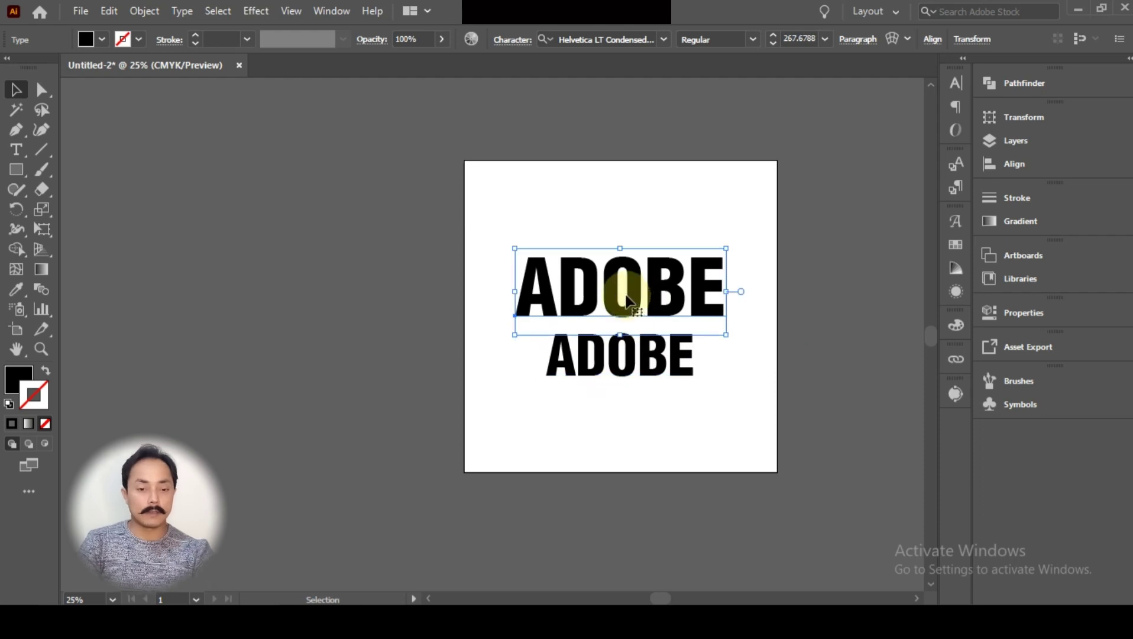
{"action": "left_click", "coordinate": [631, 372]}
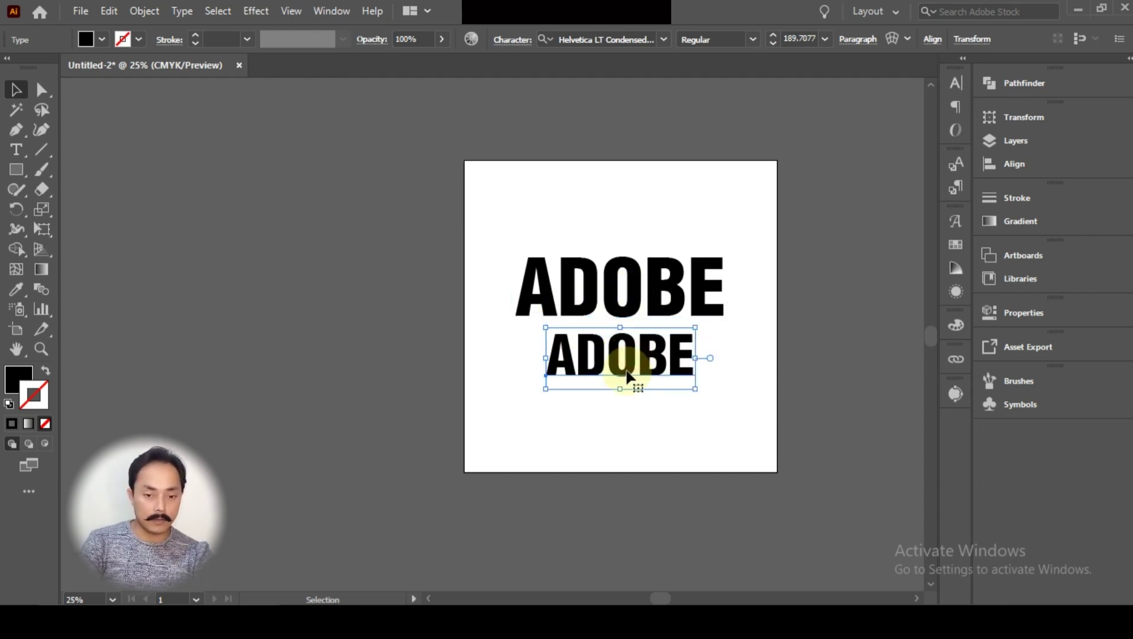
{"action": "left_click_drag", "start_coordinate": [631, 375], "coordinate": [630, 361]}
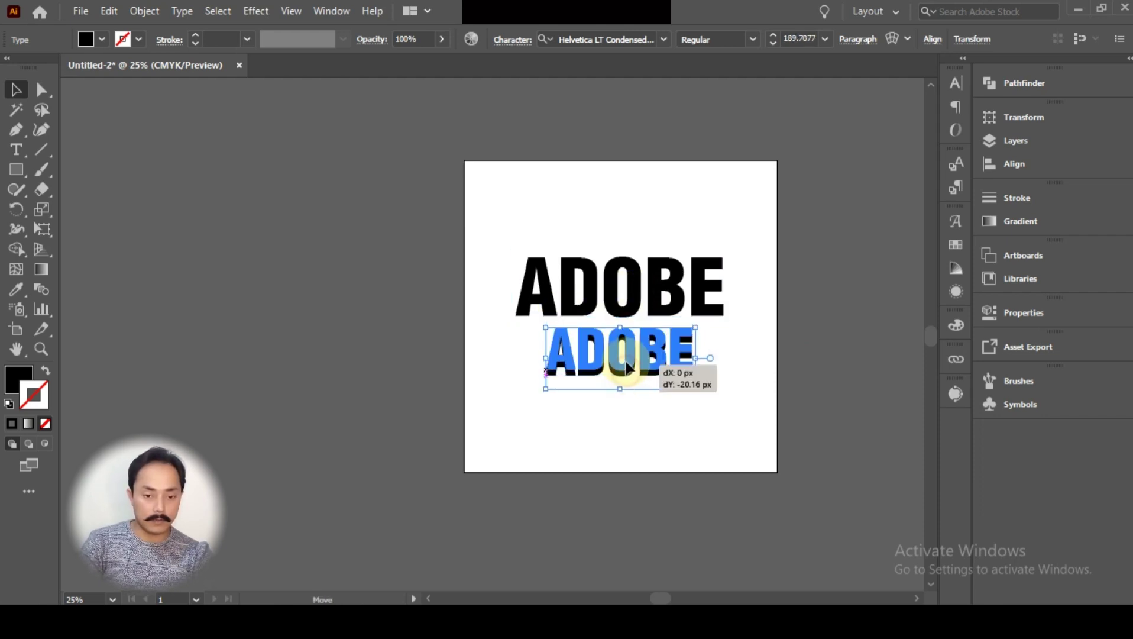
{"action": "left_click", "coordinate": [622, 268]}
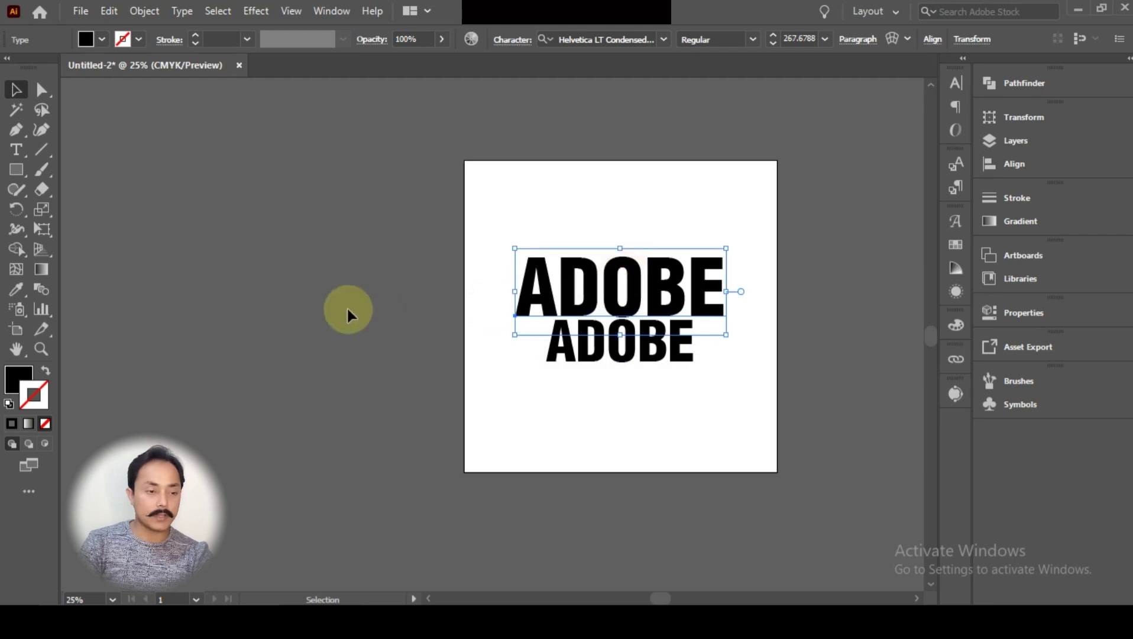
Step: Fill both ADOBE lines with the cyan swatch
{"action": "left_click", "coordinate": [101, 39]}
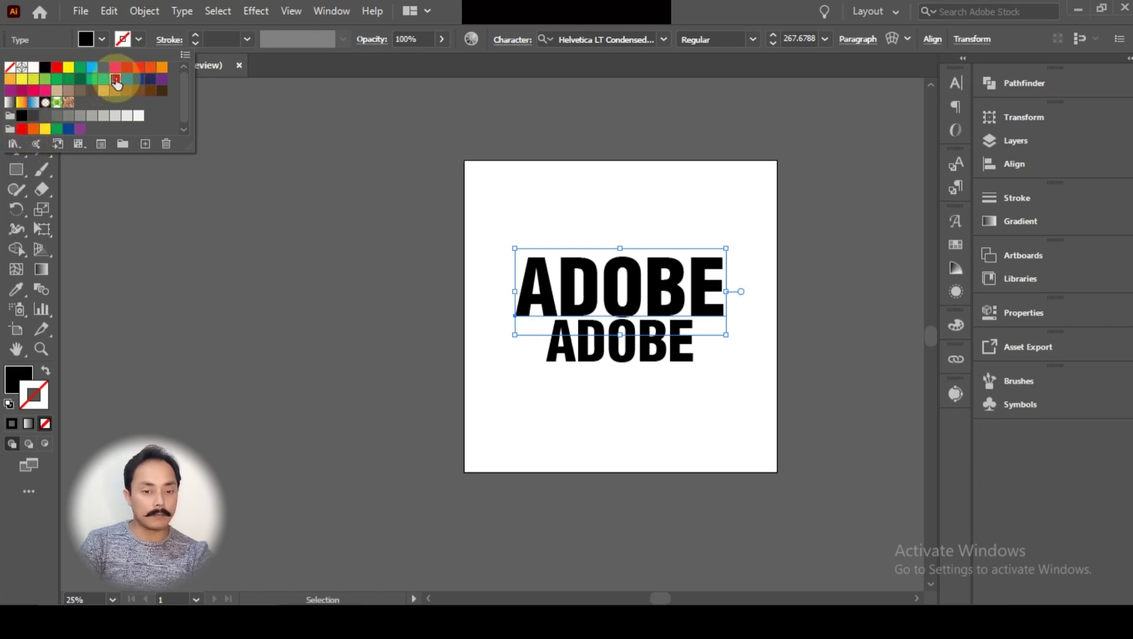
{"action": "left_click", "coordinate": [116, 81]}
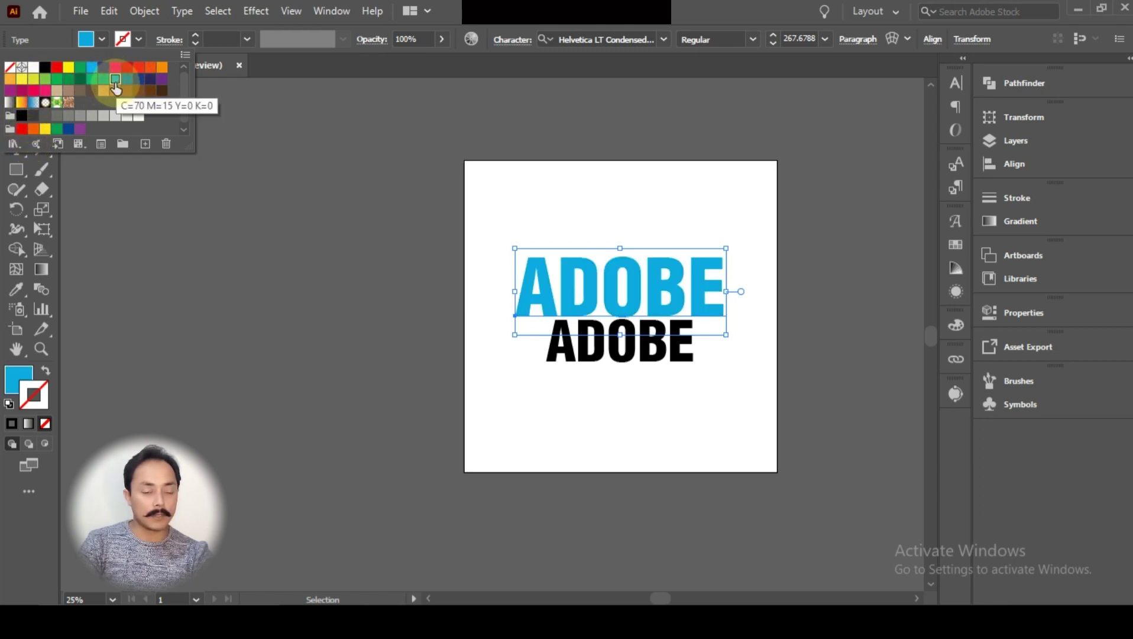
{"action": "left_click", "coordinate": [659, 354]}
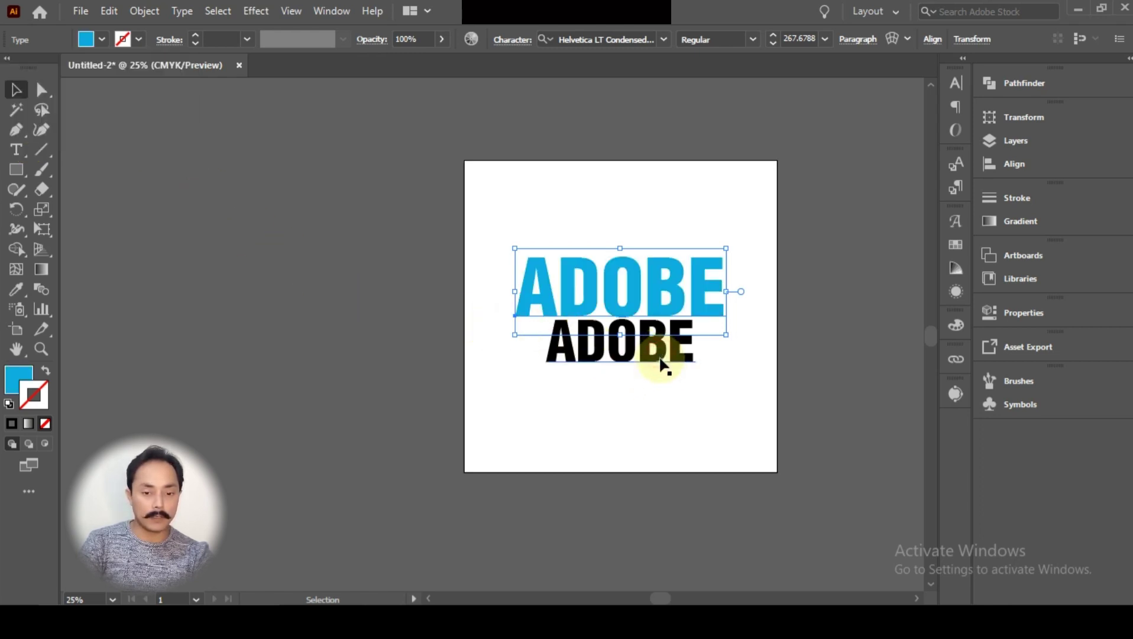
{"action": "left_click", "coordinate": [102, 41]}
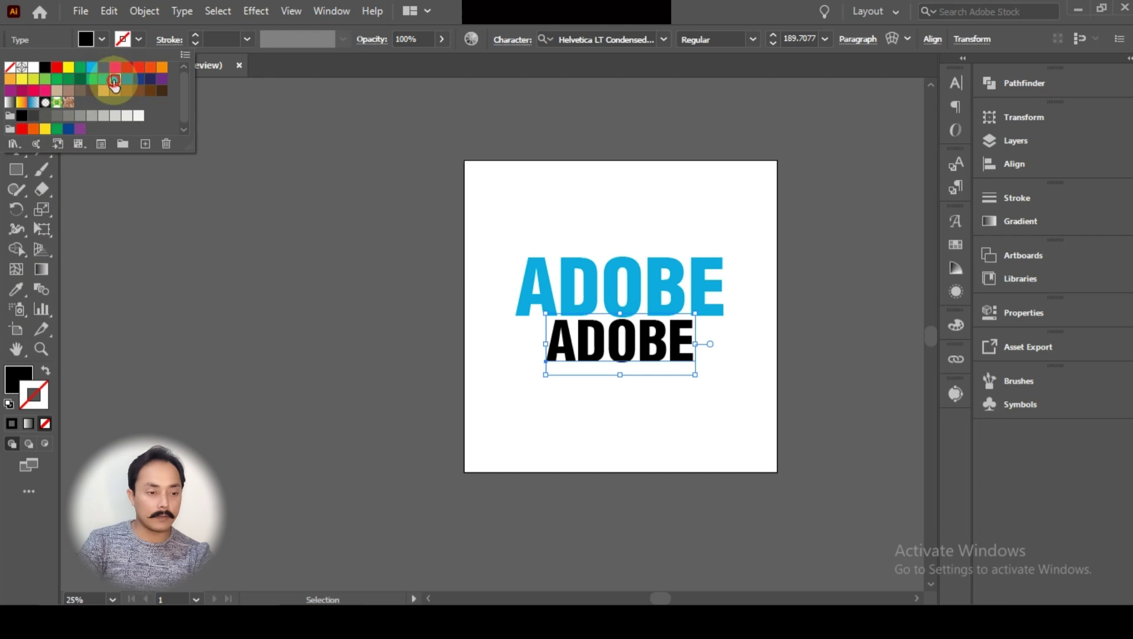
{"action": "left_click", "coordinate": [115, 81]}
Step: Set the stroke colour to bright blue 06B7F4, hue about 197°
{"action": "double_click", "coordinate": [18, 379]}
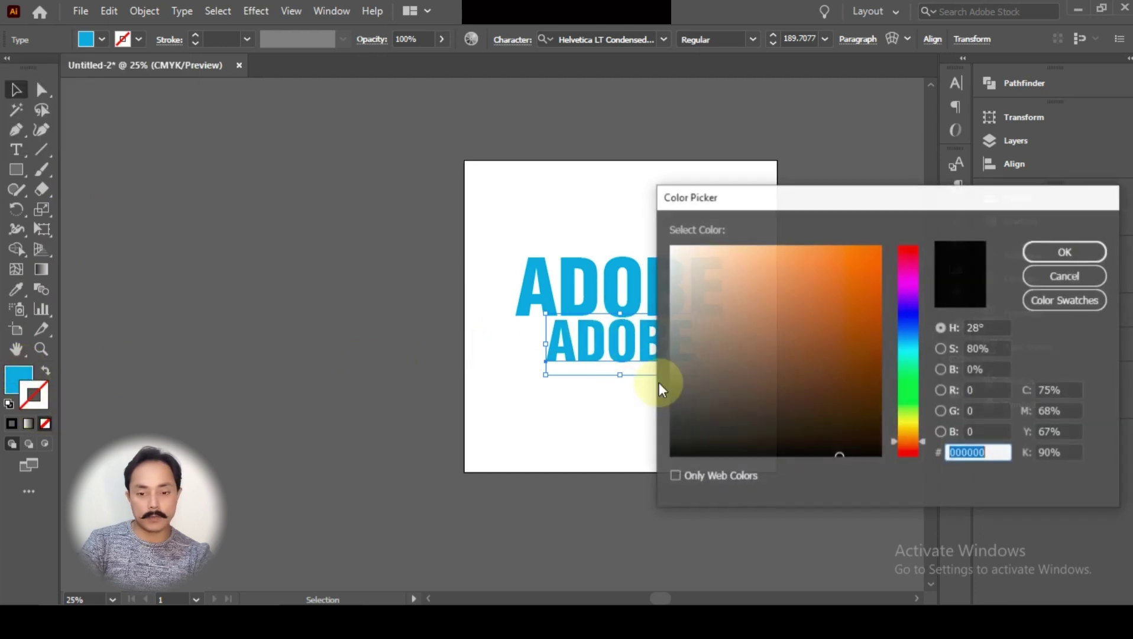
{"action": "left_click", "coordinate": [912, 340]}
{"action": "left_click_drag", "start_coordinate": [914, 341], "coordinate": [914, 330]}
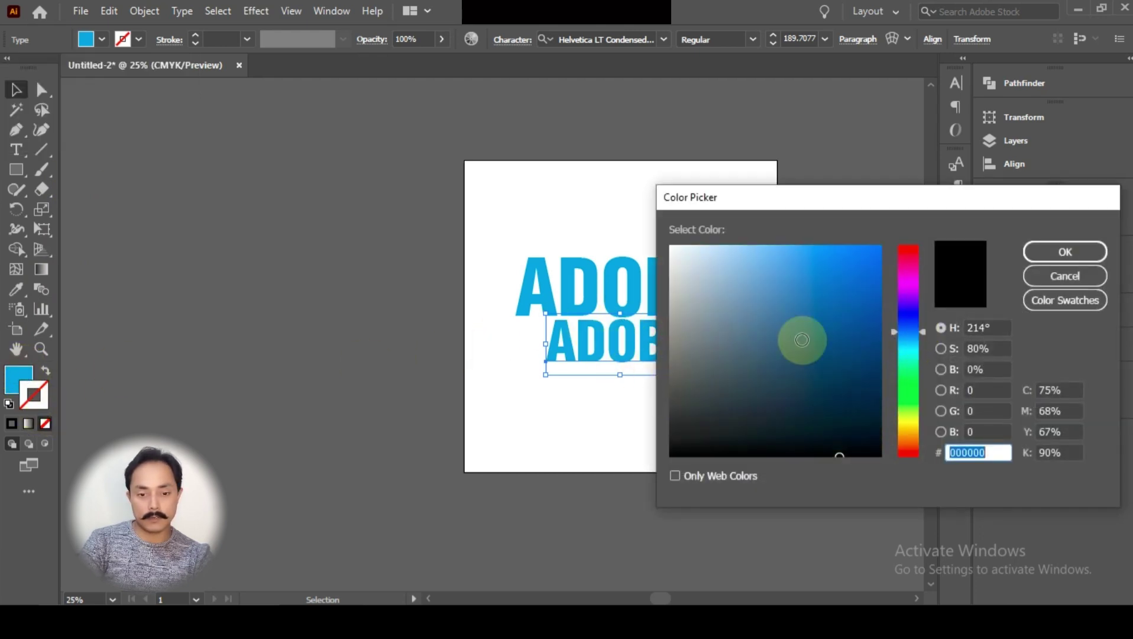
{"action": "left_click_drag", "start_coordinate": [859, 407], "coordinate": [876, 254]}
{"action": "left_click", "coordinate": [903, 340]}
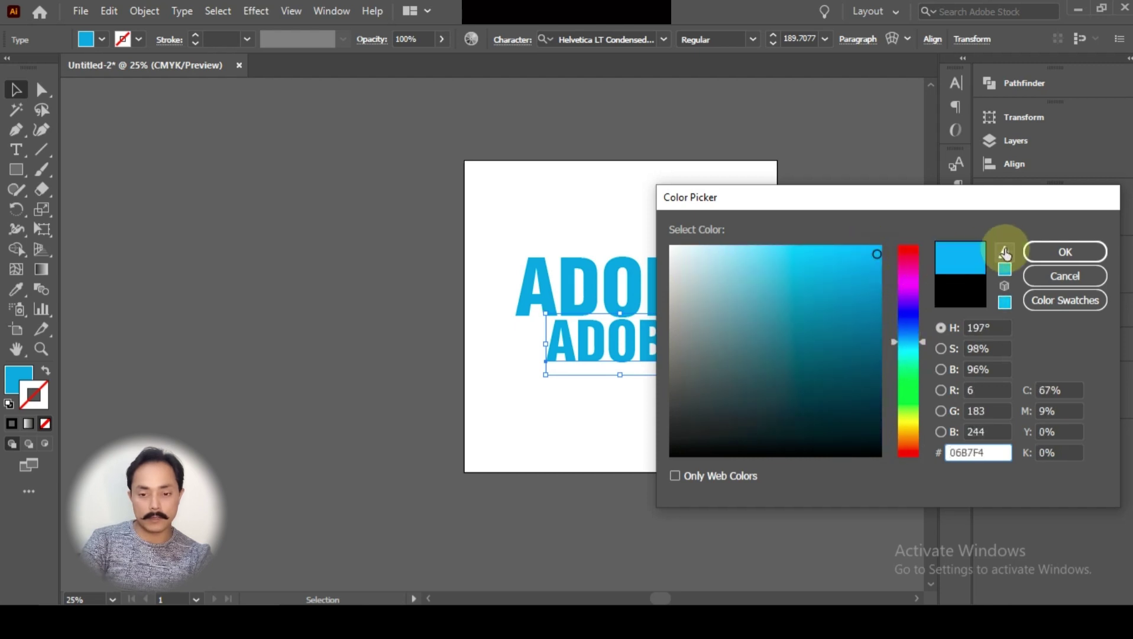
{"action": "left_click", "coordinate": [1064, 251]}
Step: Set the lower ADOBE's stroke to None
{"action": "left_click", "coordinate": [670, 412]}
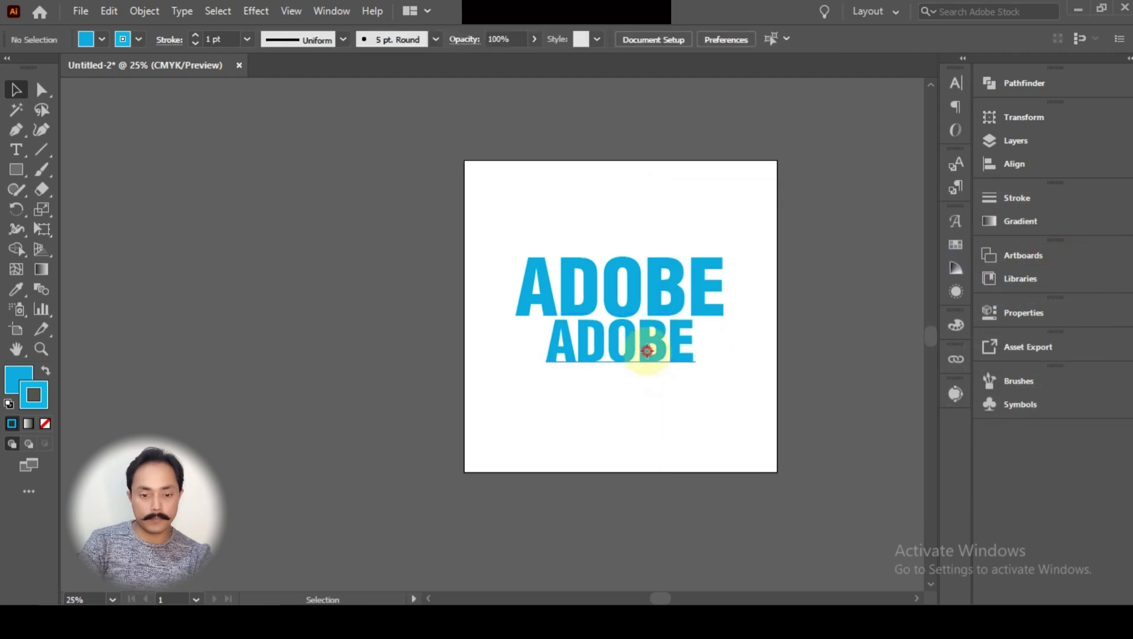
{"action": "left_click", "coordinate": [620, 341]}
{"action": "left_click", "coordinate": [32, 396]}
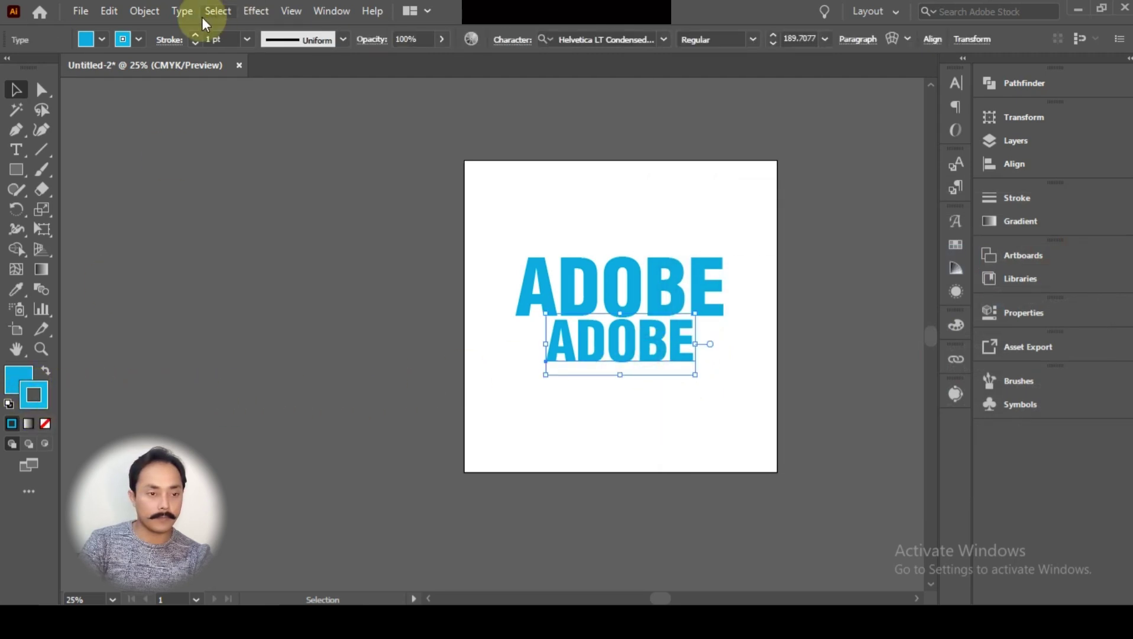
{"action": "left_click", "coordinate": [138, 39]}
{"action": "left_click", "coordinate": [10, 68]}
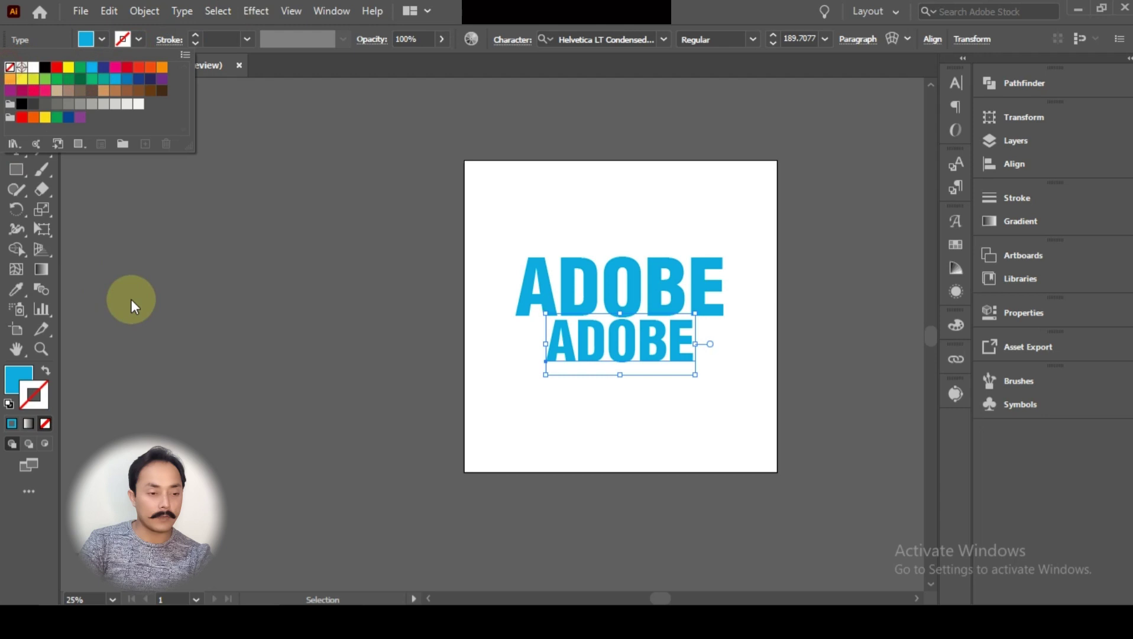
Step: Fill the lower ADOBE with lighter cyan 66D7FF
{"action": "left_click", "coordinate": [18, 378]}
{"action": "double_click", "coordinate": [18, 379]}
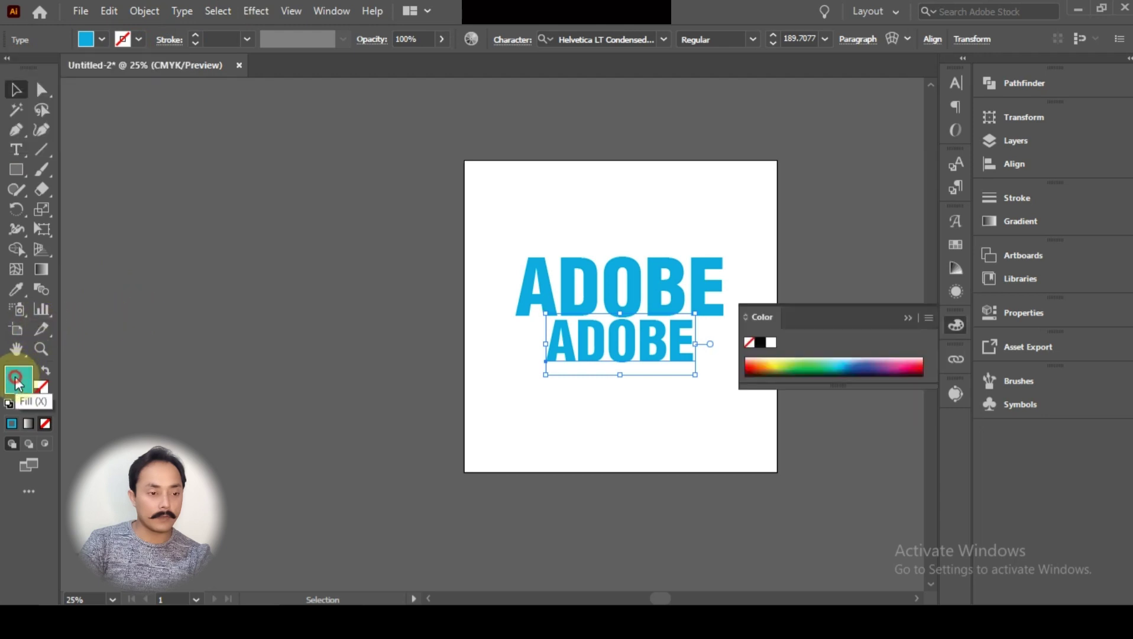
{"action": "left_click", "coordinate": [797, 246]}
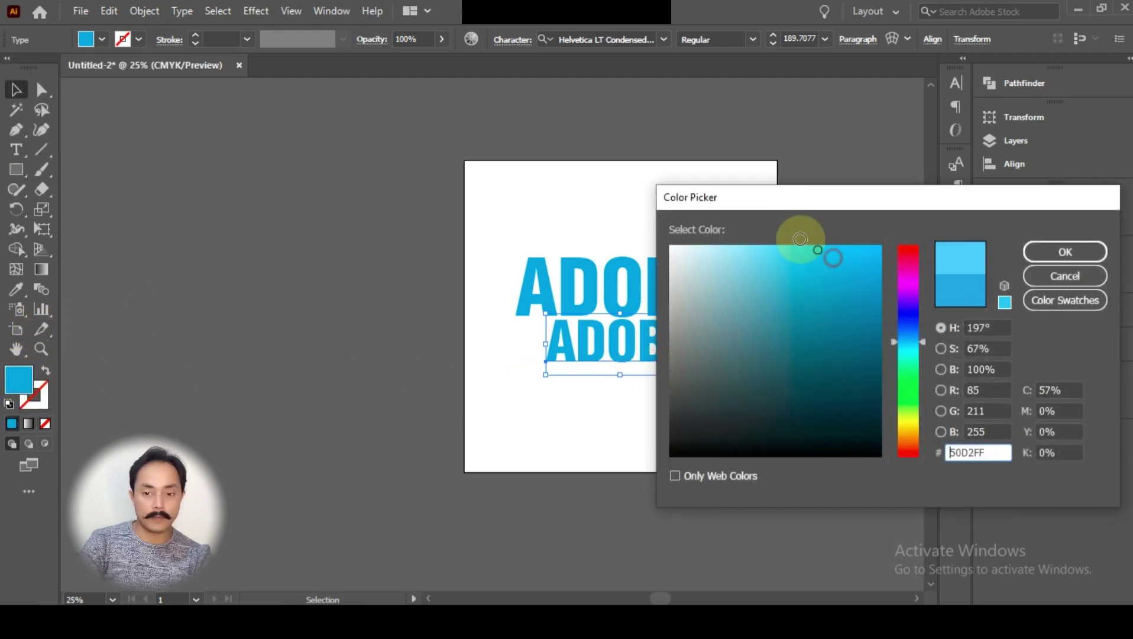
{"action": "left_click", "coordinate": [1037, 246]}
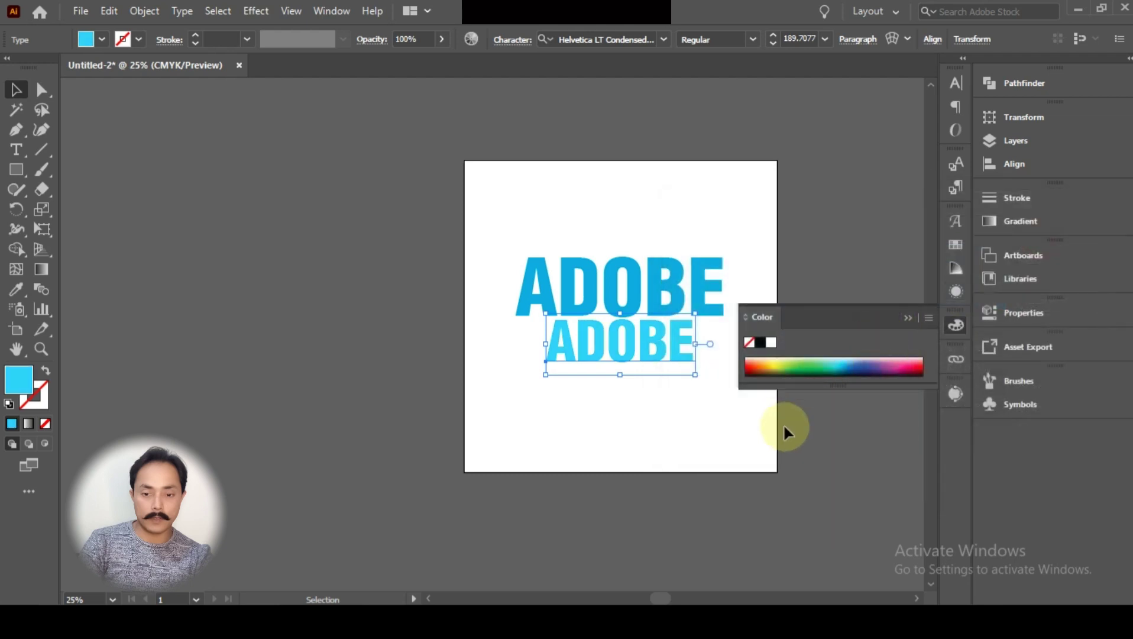
{"action": "left_click", "coordinate": [908, 319]}
{"action": "left_click", "coordinate": [651, 416]}
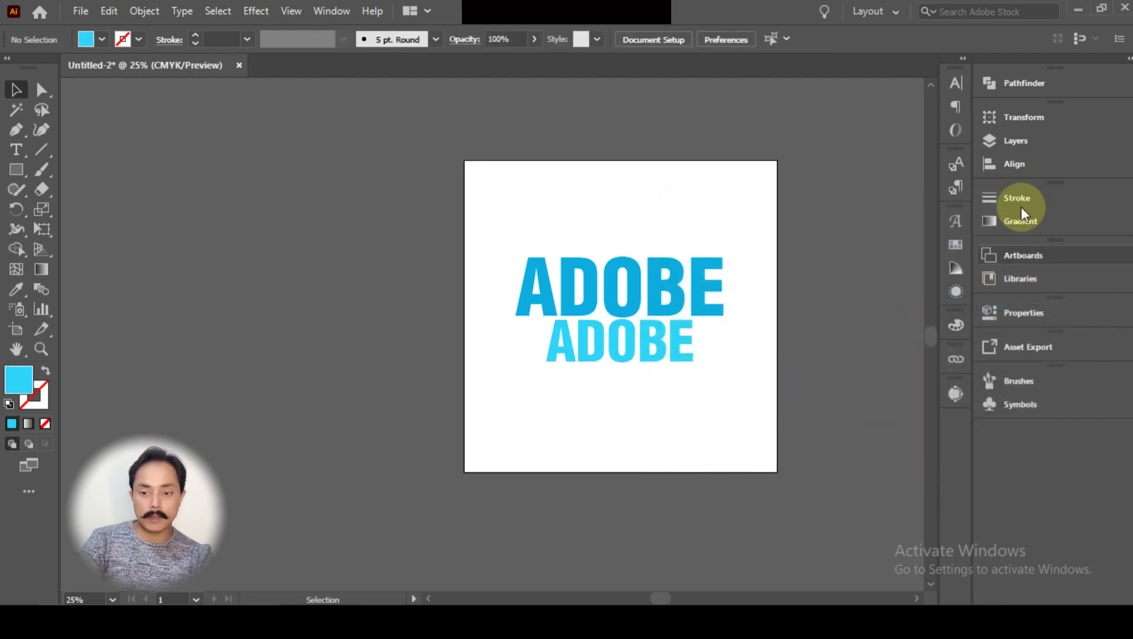
Step: Expand Layer 1 in the Layers panel to show both ADOBE text objects
{"action": "left_click", "coordinate": [1015, 142]}
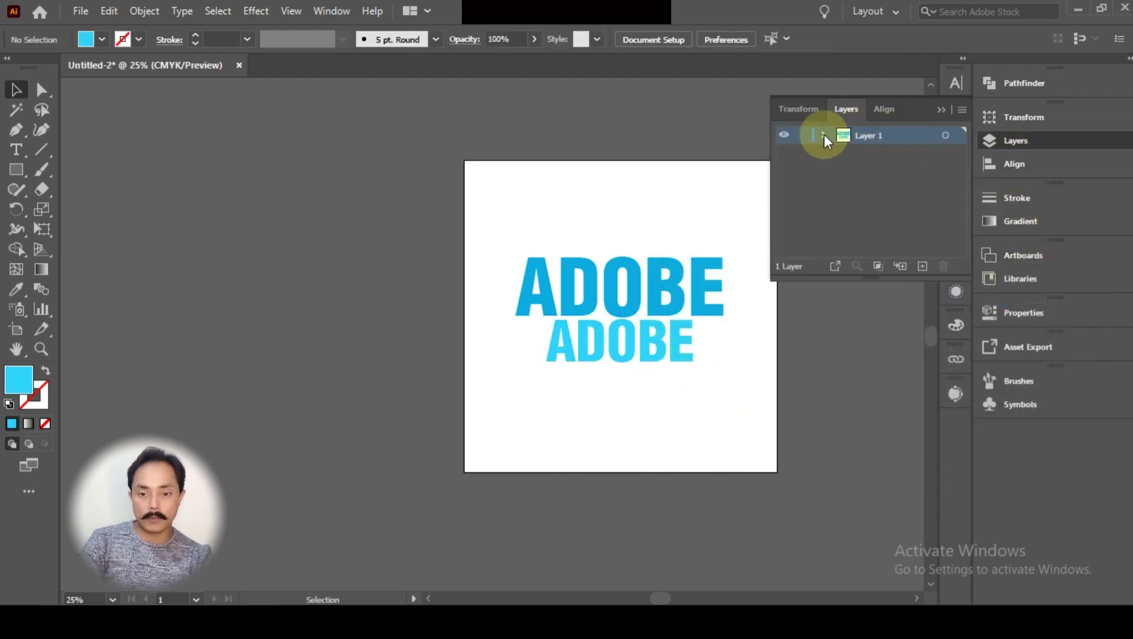
{"action": "left_click", "coordinate": [784, 166]}
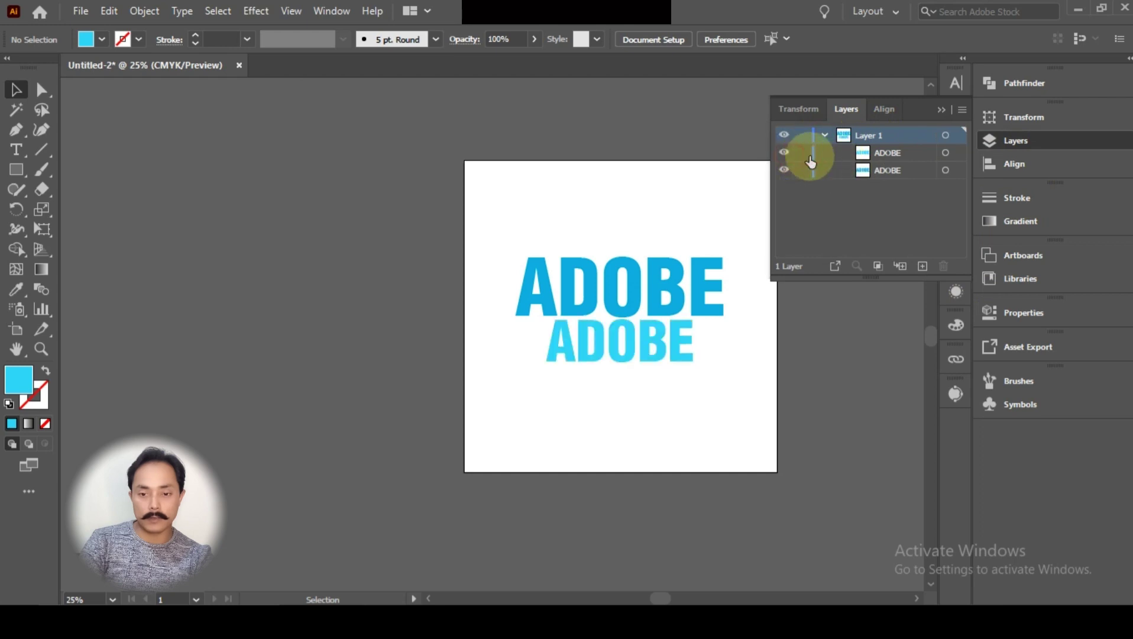
{"action": "left_click_drag", "start_coordinate": [896, 153], "coordinate": [898, 170]}
Step: Shrink the lower ADOBE slightly, then marquee-select both ADOBE lines together
{"action": "left_click", "coordinate": [895, 212]}
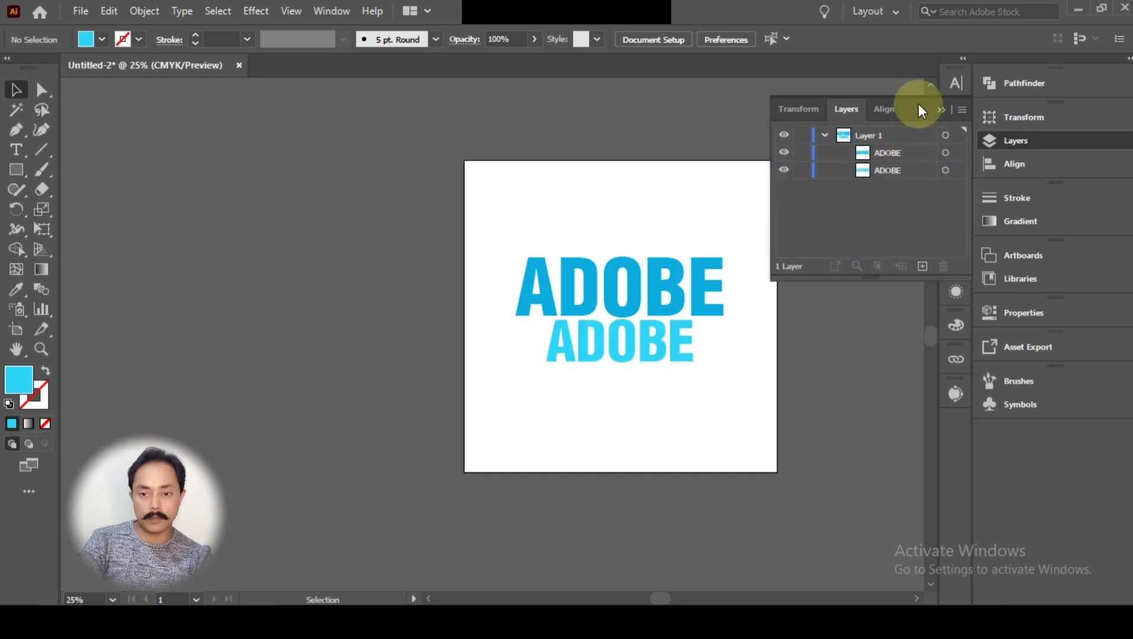
{"action": "left_click", "coordinate": [936, 101]}
{"action": "left_click", "coordinate": [675, 354]}
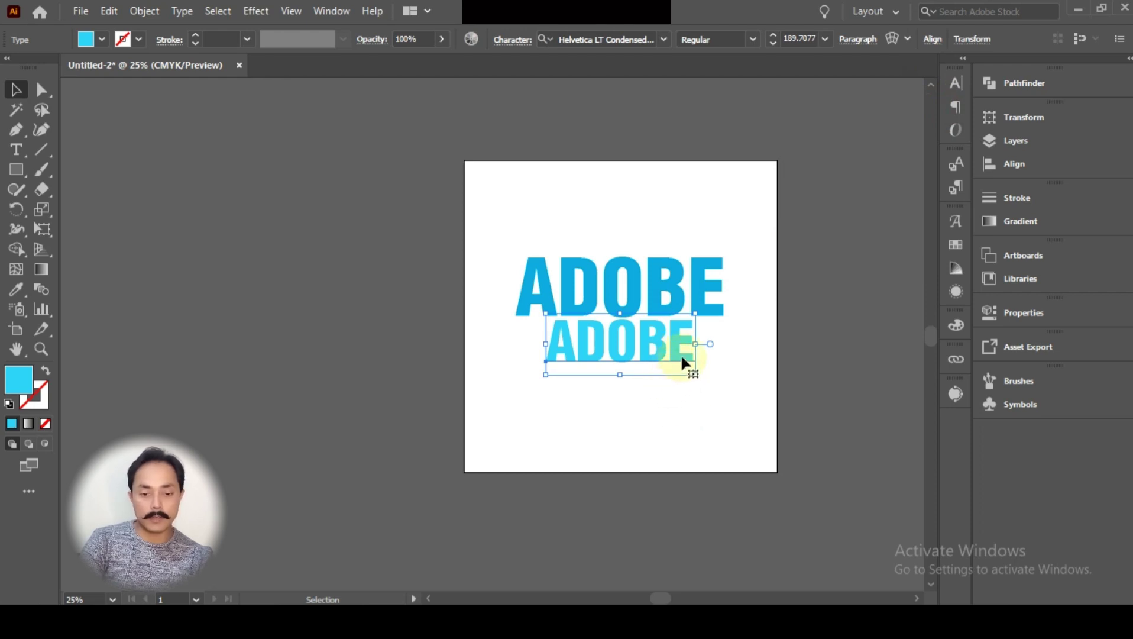
{"action": "left_click_drag", "start_coordinate": [693, 377], "coordinate": [679, 386]}
{"action": "left_click", "coordinate": [676, 398]}
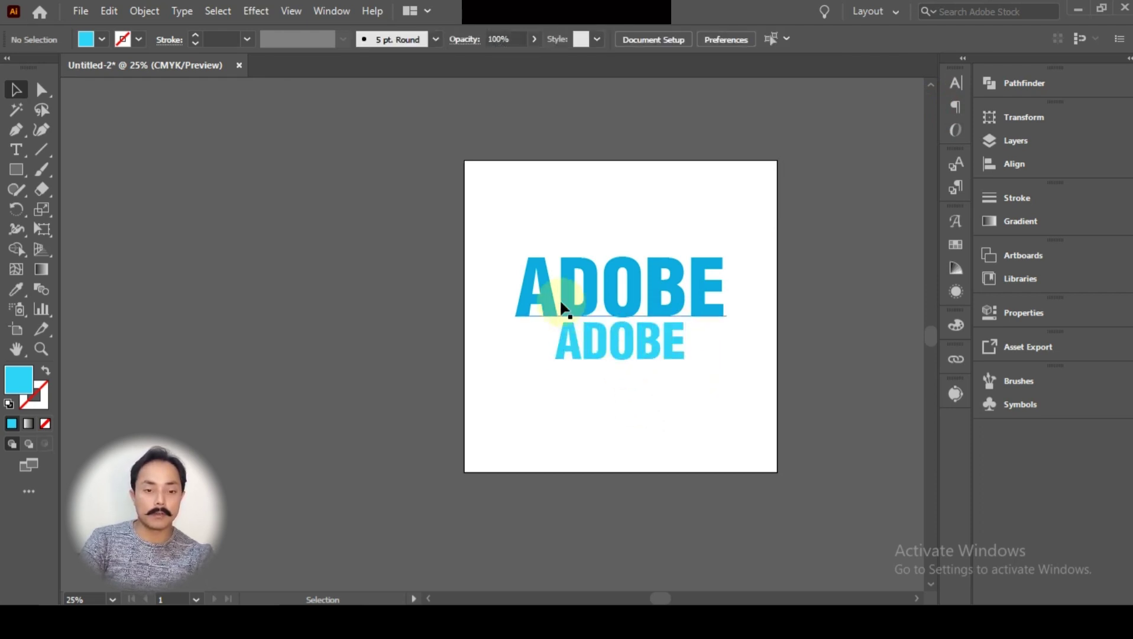
{"action": "left_click_drag", "start_coordinate": [512, 249], "coordinate": [744, 399]}
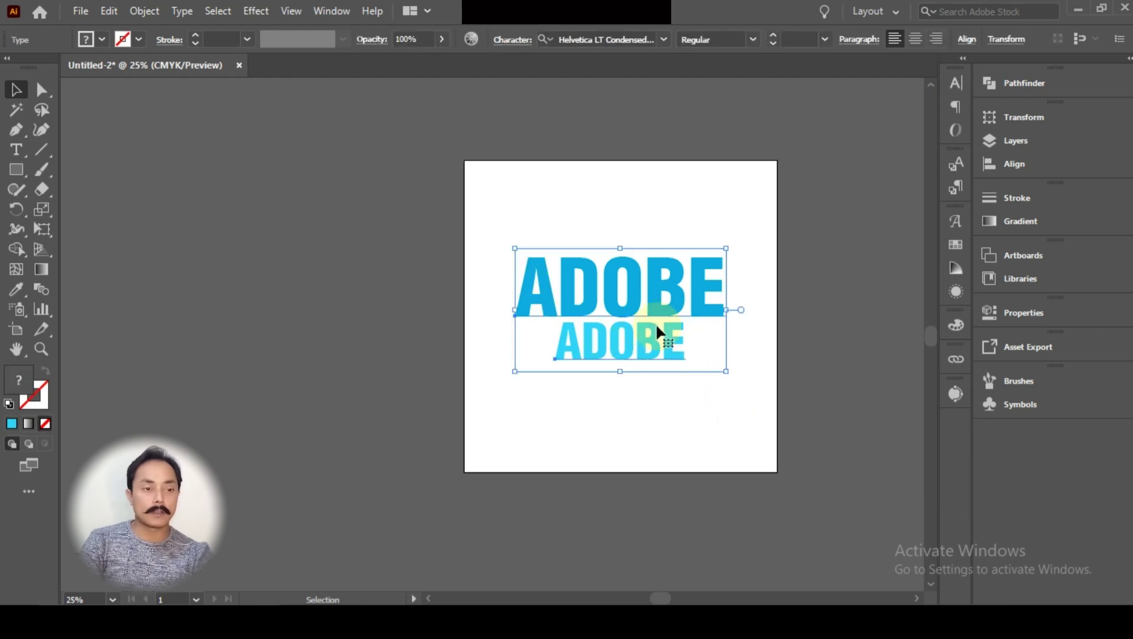
Step: Set Blend Options spacing to Specified Steps with a value of 1000
{"action": "left_click", "coordinate": [143, 10]}
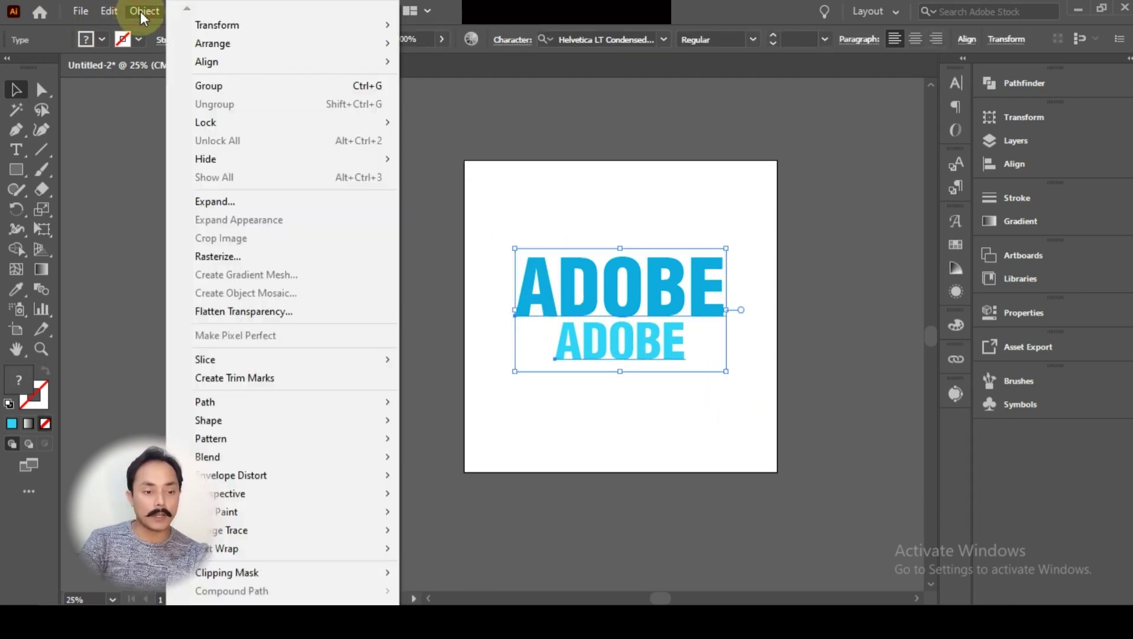
{"action": "mouse_move", "coordinate": [208, 457]}
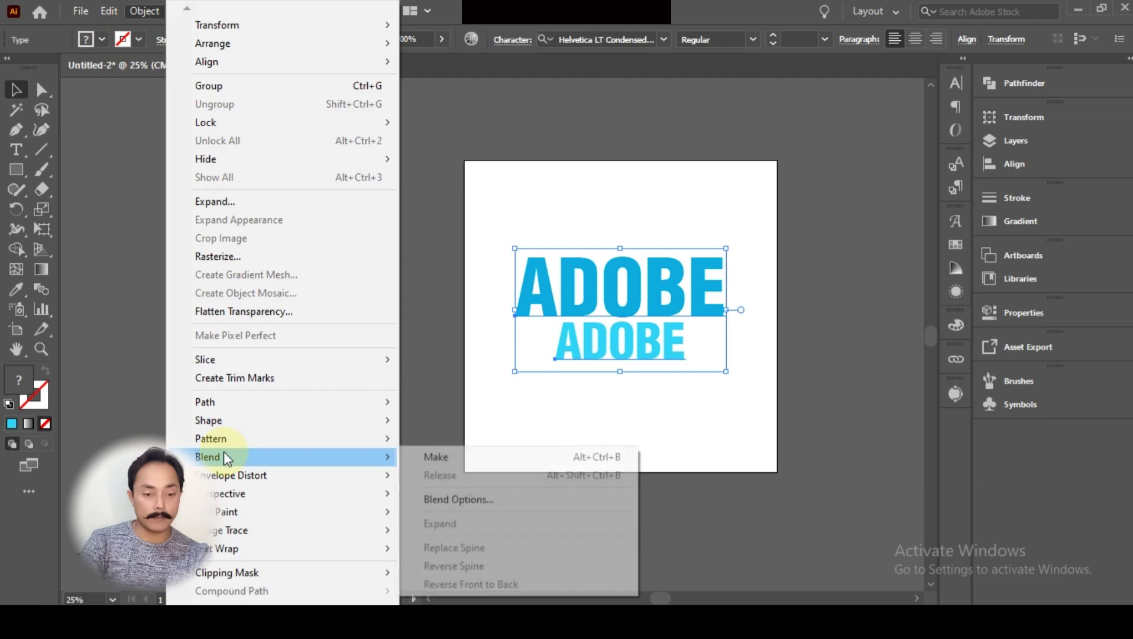
{"action": "left_click", "coordinate": [459, 499]}
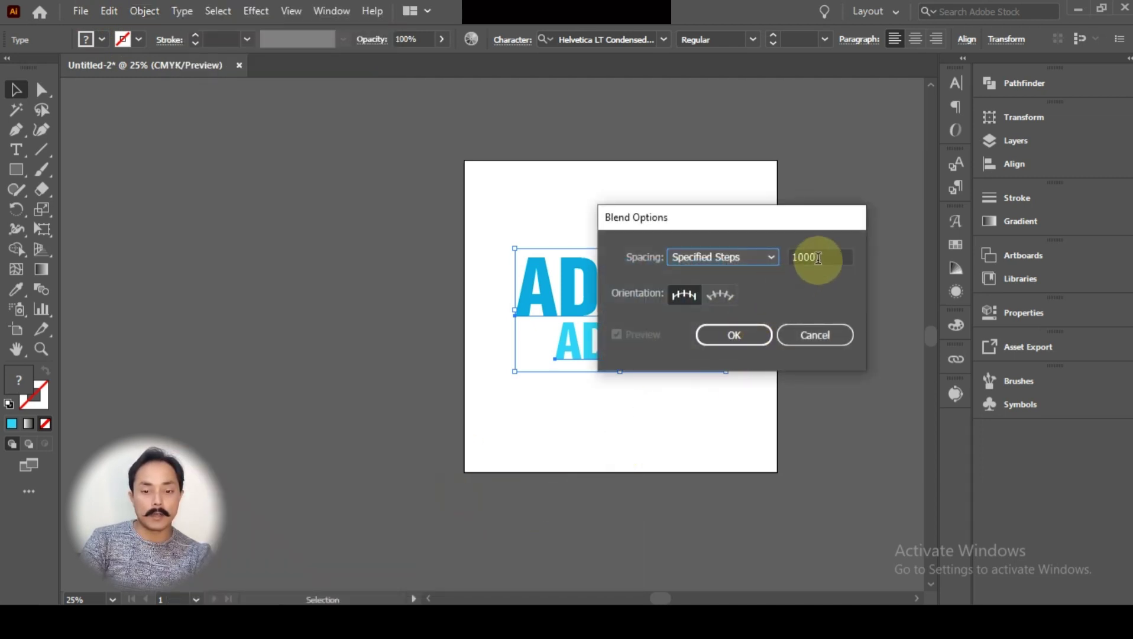
{"action": "left_click", "coordinate": [748, 282]}
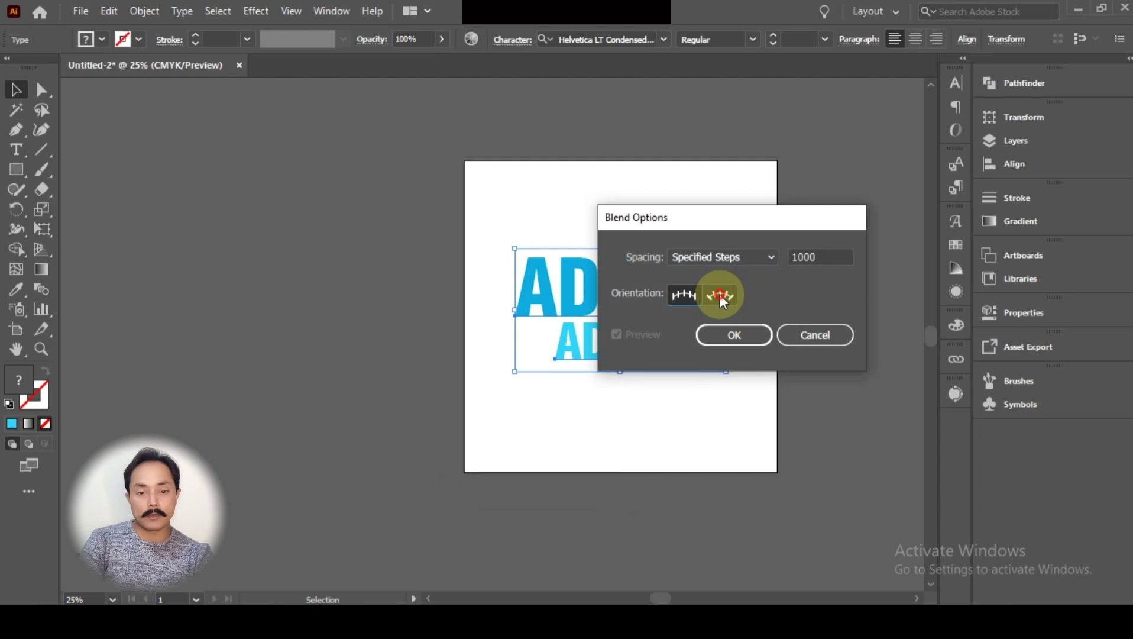
{"action": "left_click", "coordinate": [825, 258]}
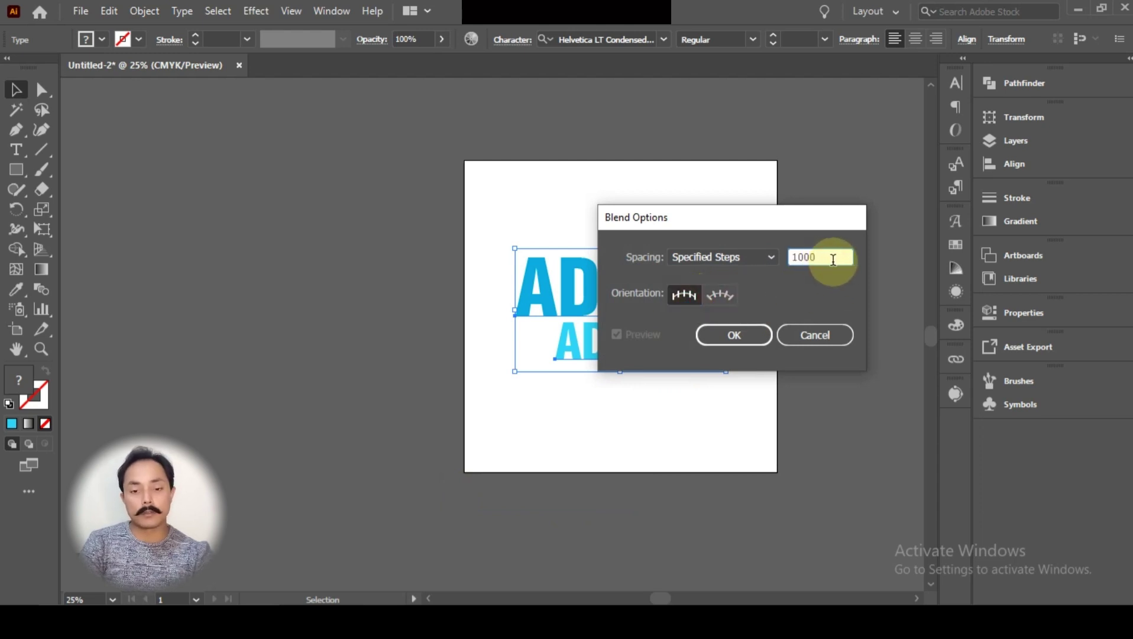
{"action": "left_click", "coordinate": [734, 334]}
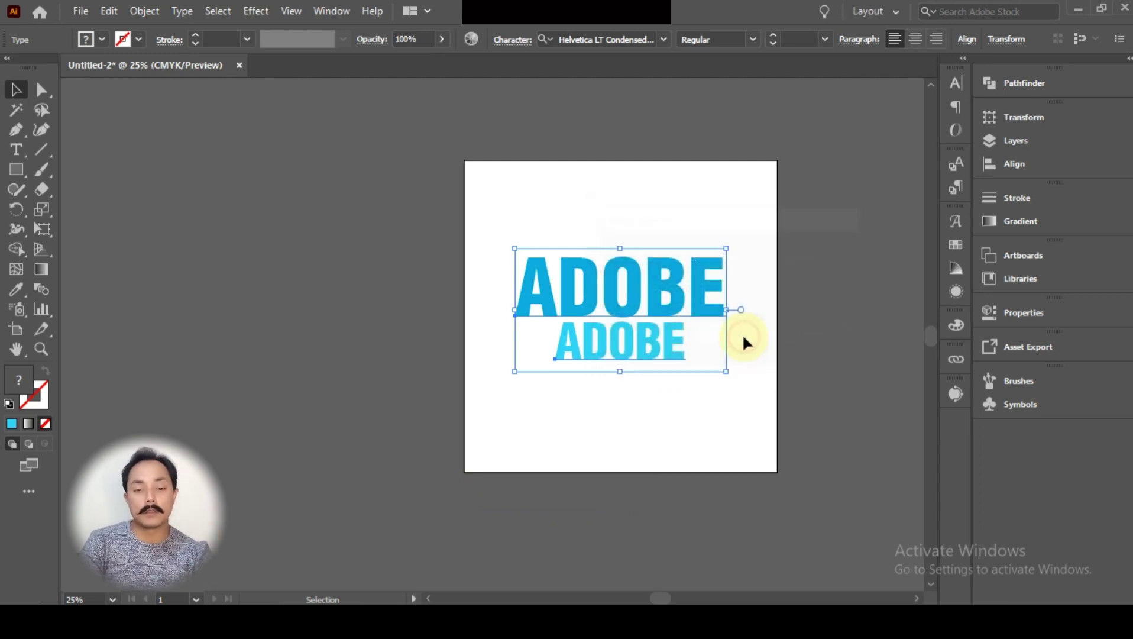
Step: Blend the two ADOBE lines and drag the blend left off the artboard
{"action": "left_click", "coordinate": [144, 11]}
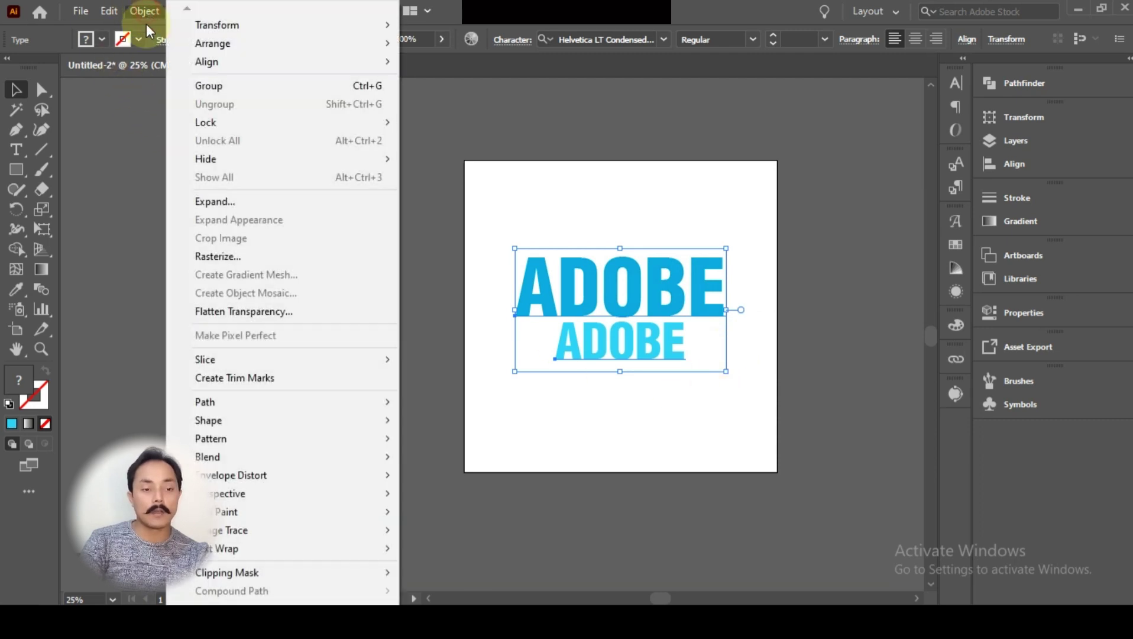
{"action": "mouse_move", "coordinate": [207, 456]}
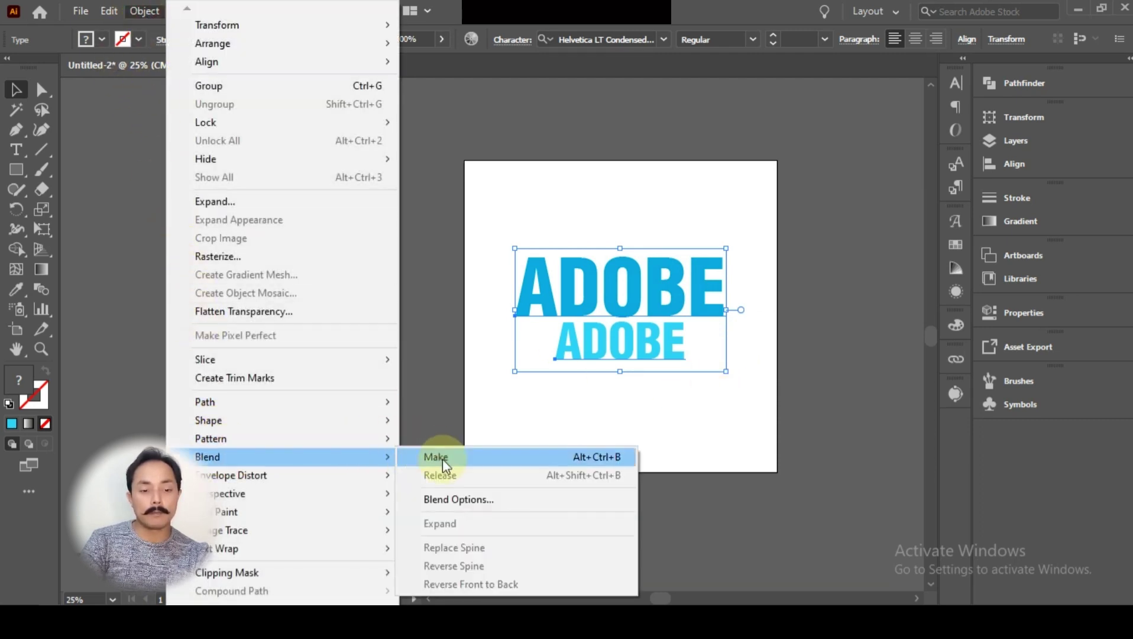
{"action": "left_click", "coordinate": [436, 457]}
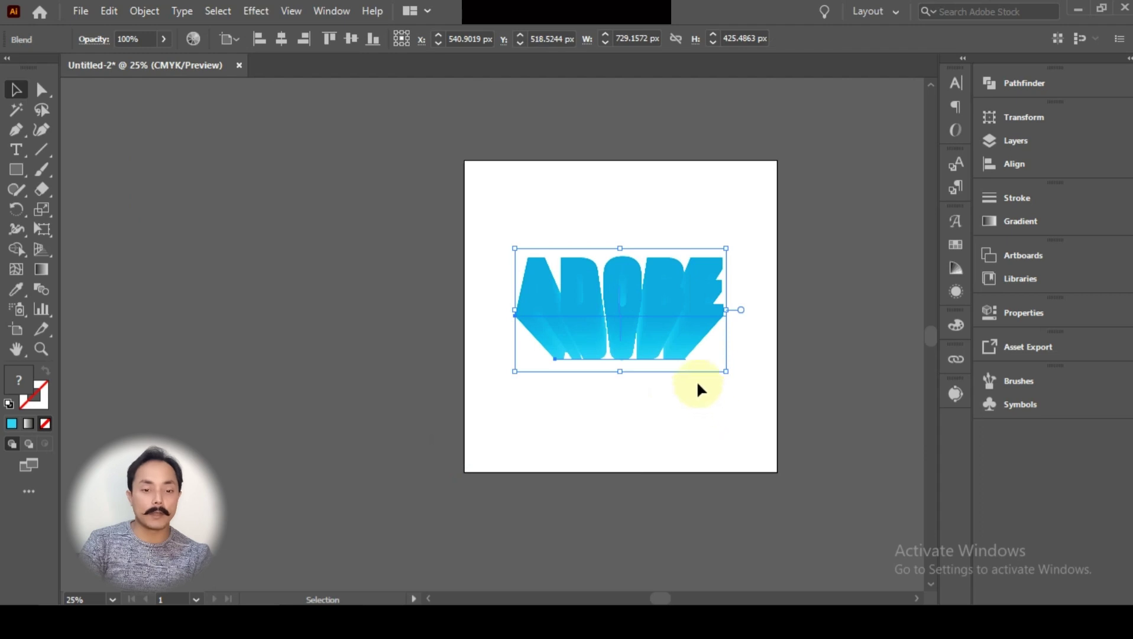
{"action": "left_click_drag", "start_coordinate": [653, 301], "coordinate": [354, 305]}
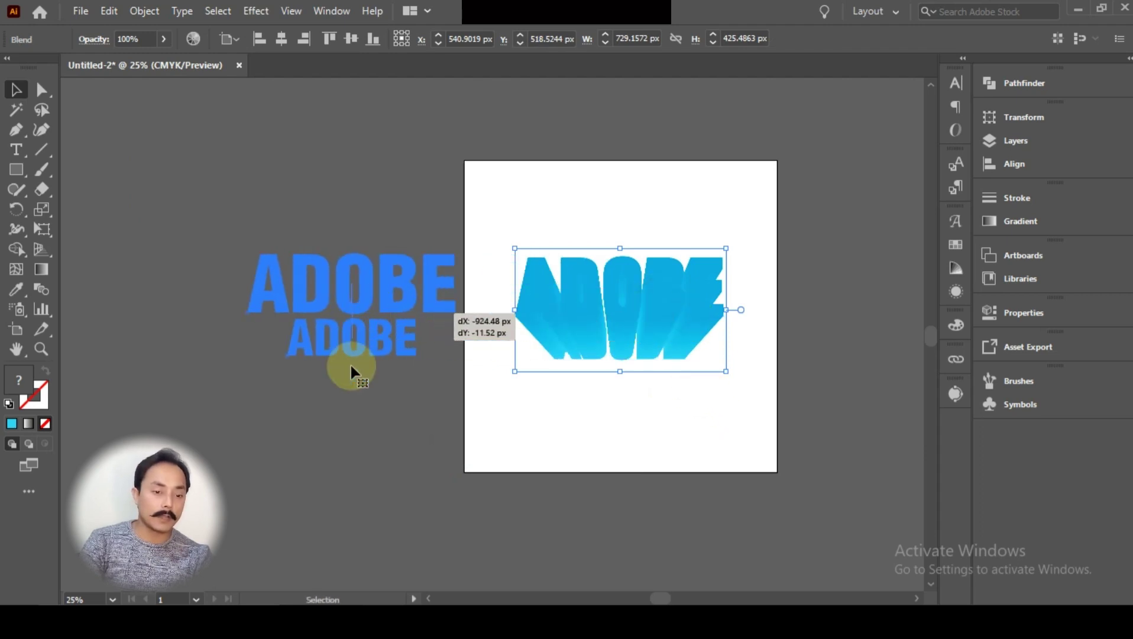
{"action": "left_click", "coordinate": [653, 489]}
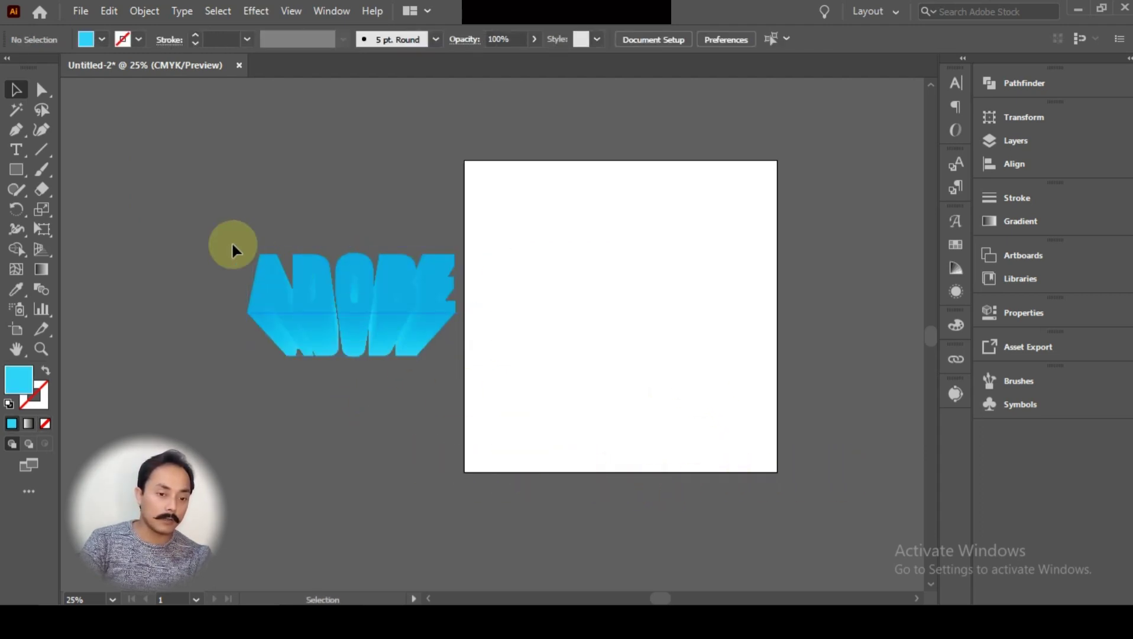
{"action": "left_click", "coordinate": [438, 358]}
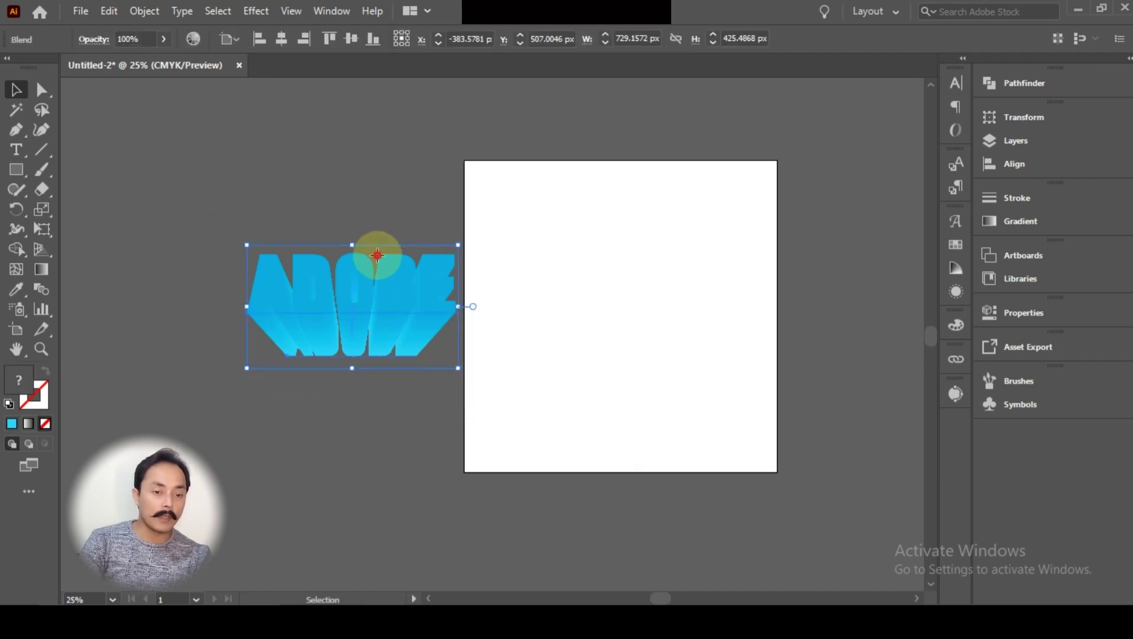
Step: Inside the blend, fill the top ADOBE text with the green swatch
{"action": "double_click", "coordinate": [376, 275]}
{"action": "left_click", "coordinate": [378, 281]}
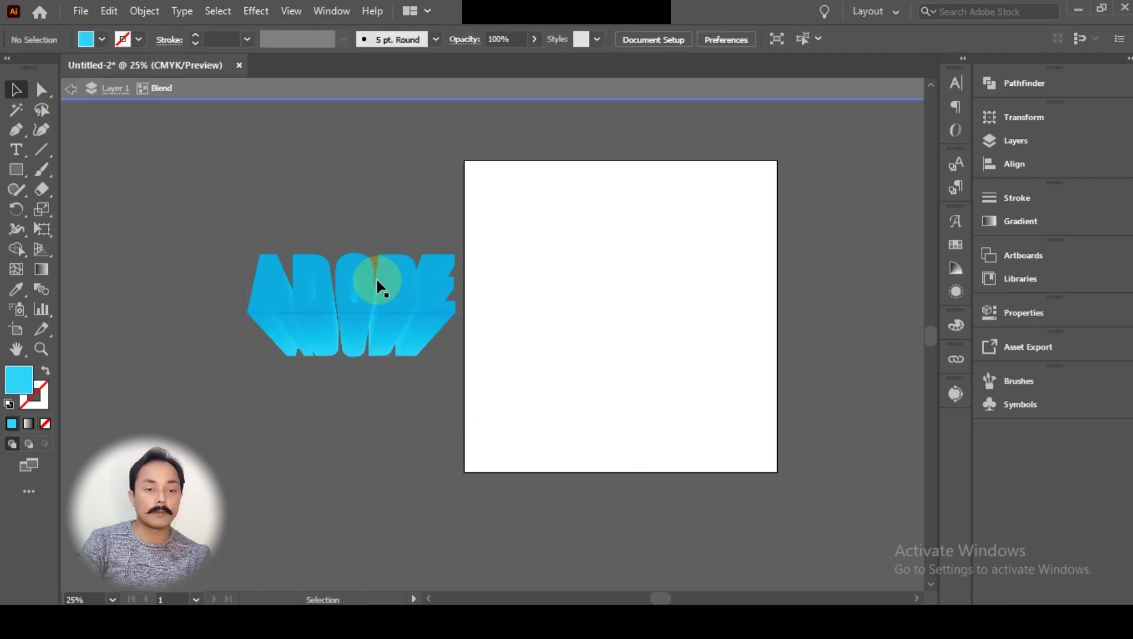
{"action": "double_click", "coordinate": [389, 279]}
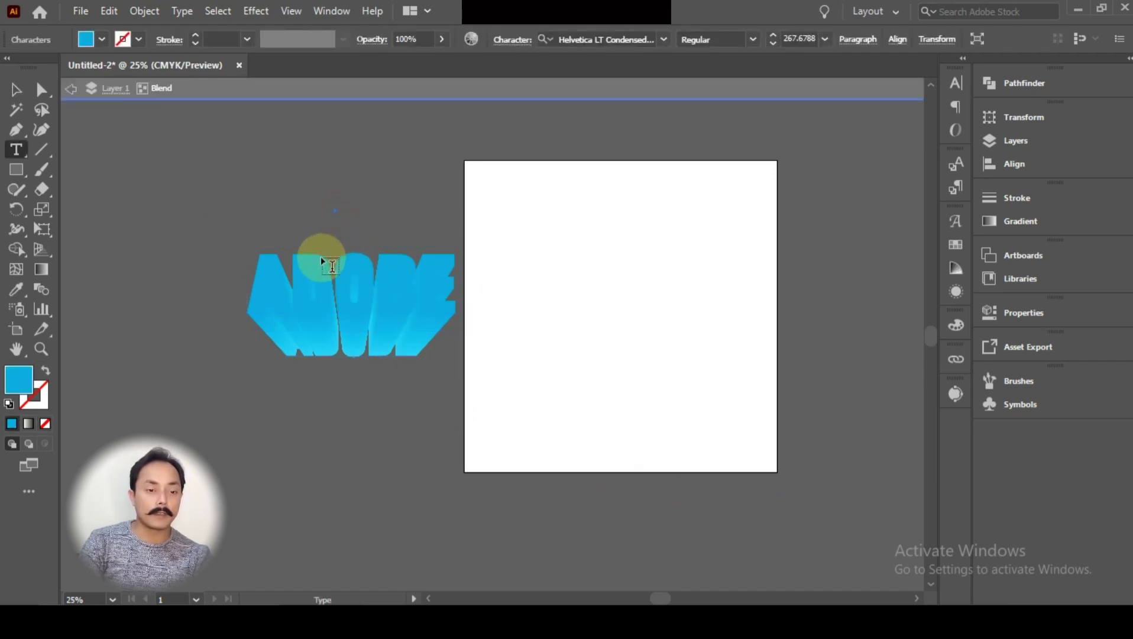
{"action": "double_click", "coordinate": [330, 276]}
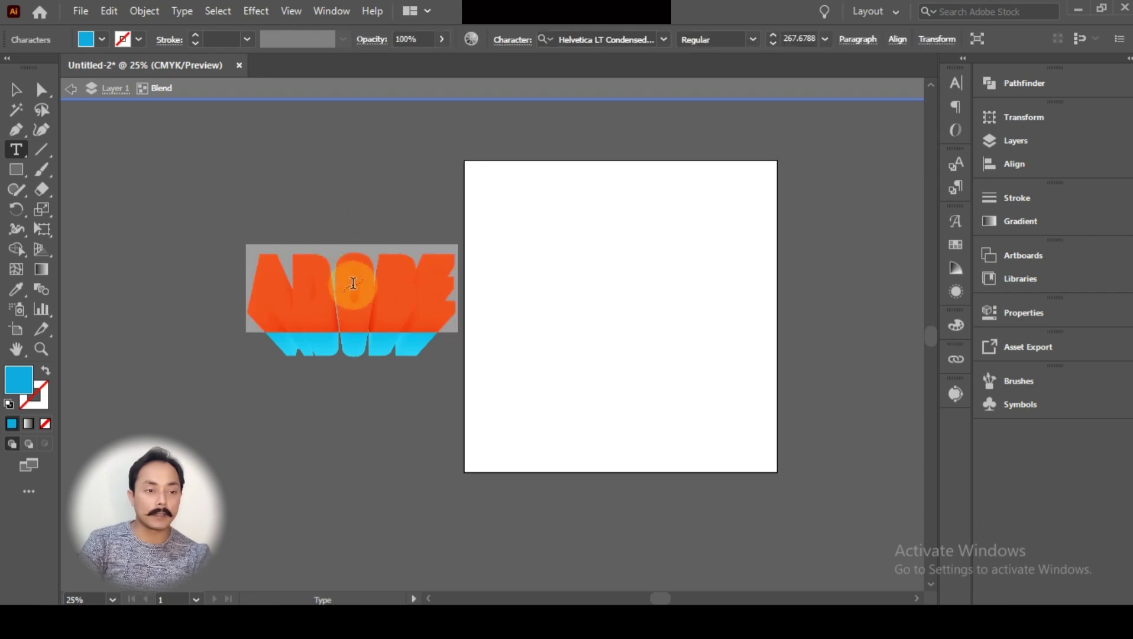
{"action": "left_click", "coordinate": [101, 39]}
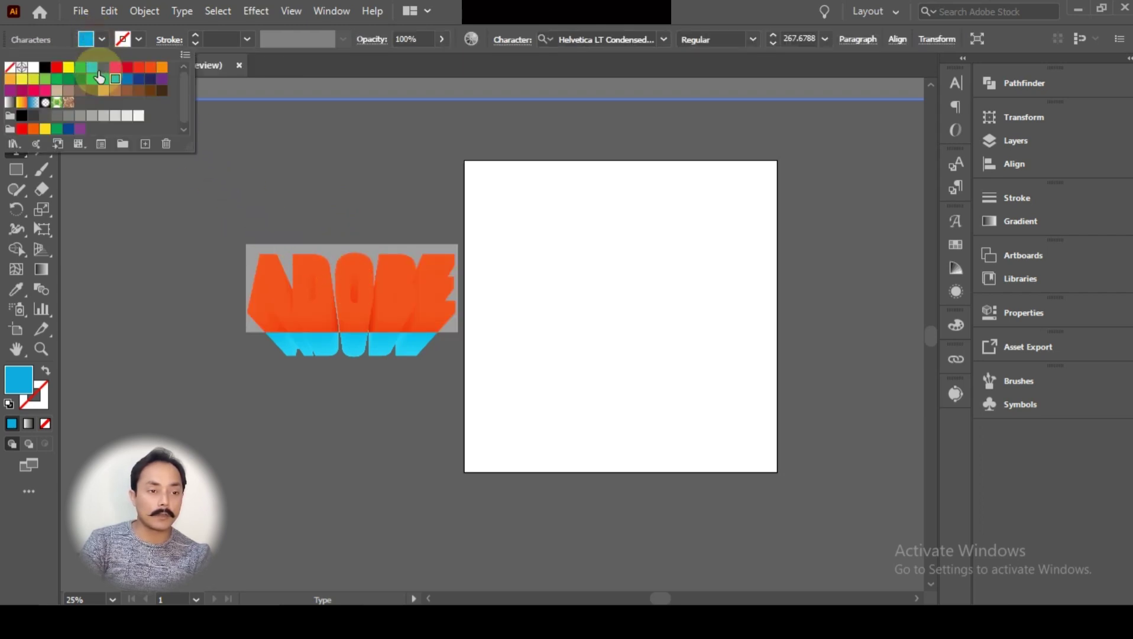
{"action": "left_click", "coordinate": [79, 75]}
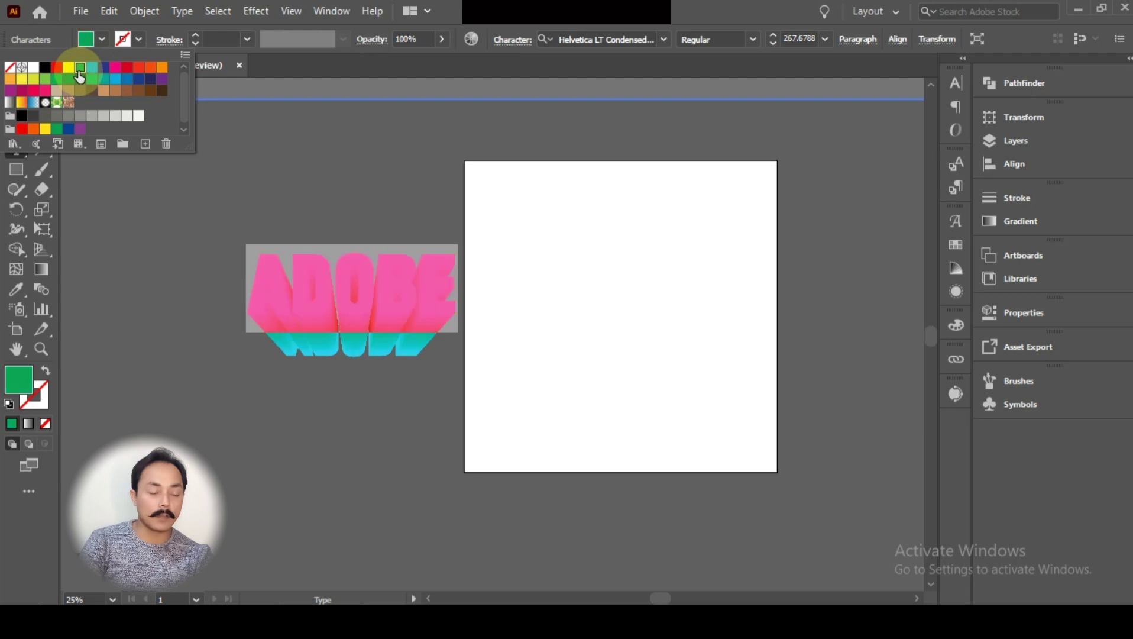
{"action": "left_click", "coordinate": [75, 204]}
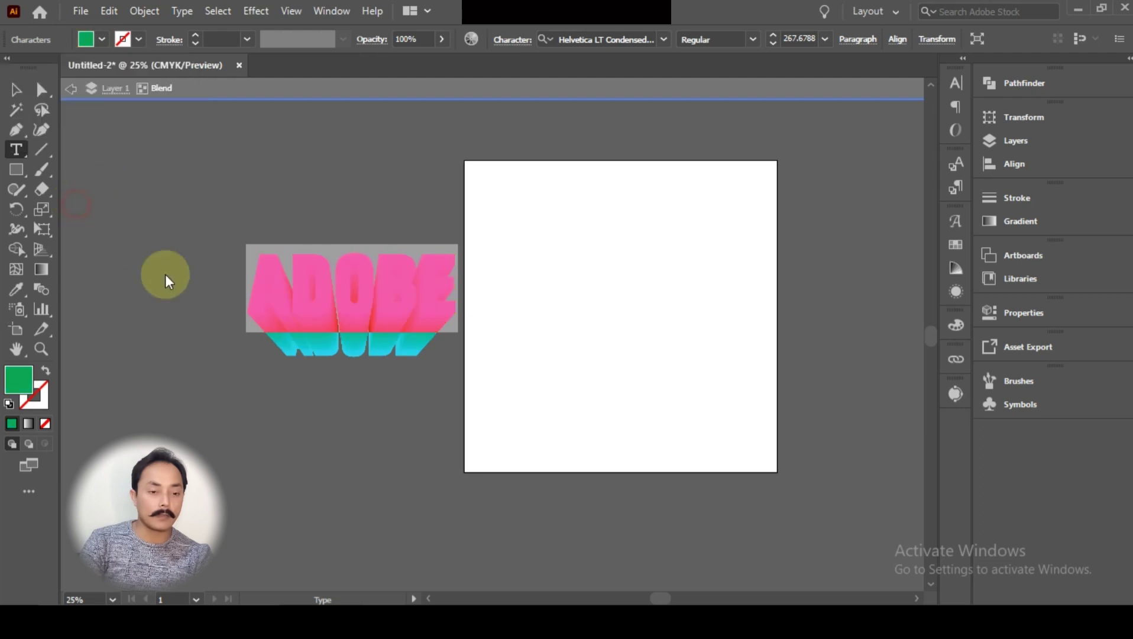
{"action": "left_click", "coordinate": [352, 432]}
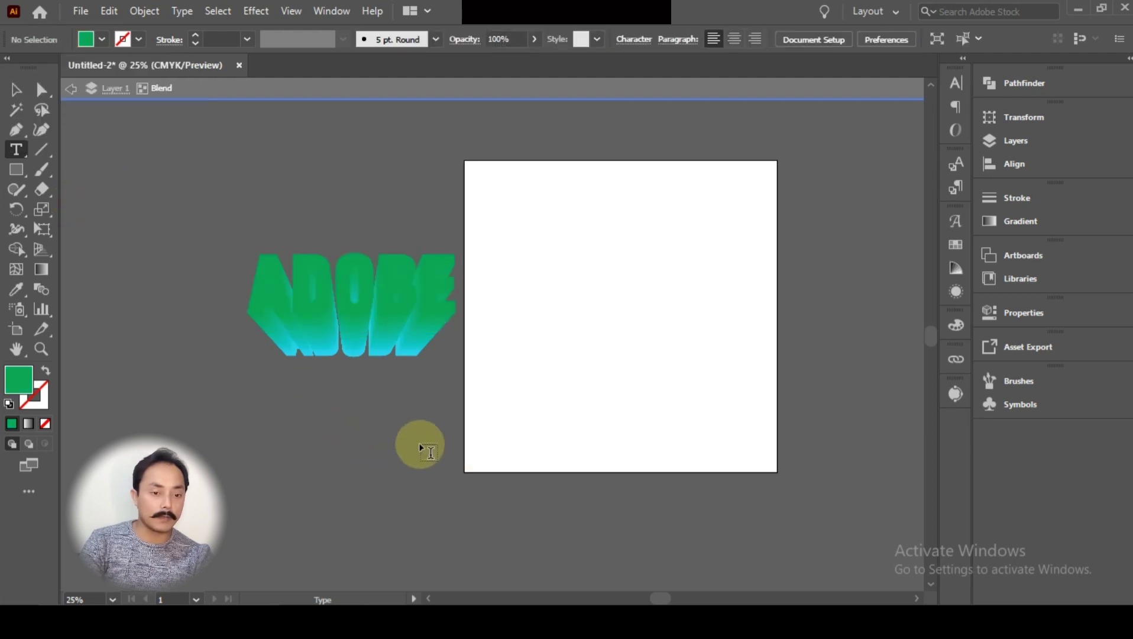
Step: Try a white 3 pt outline on the top ADOBE text and reselect it
{"action": "left_click", "coordinate": [307, 270]}
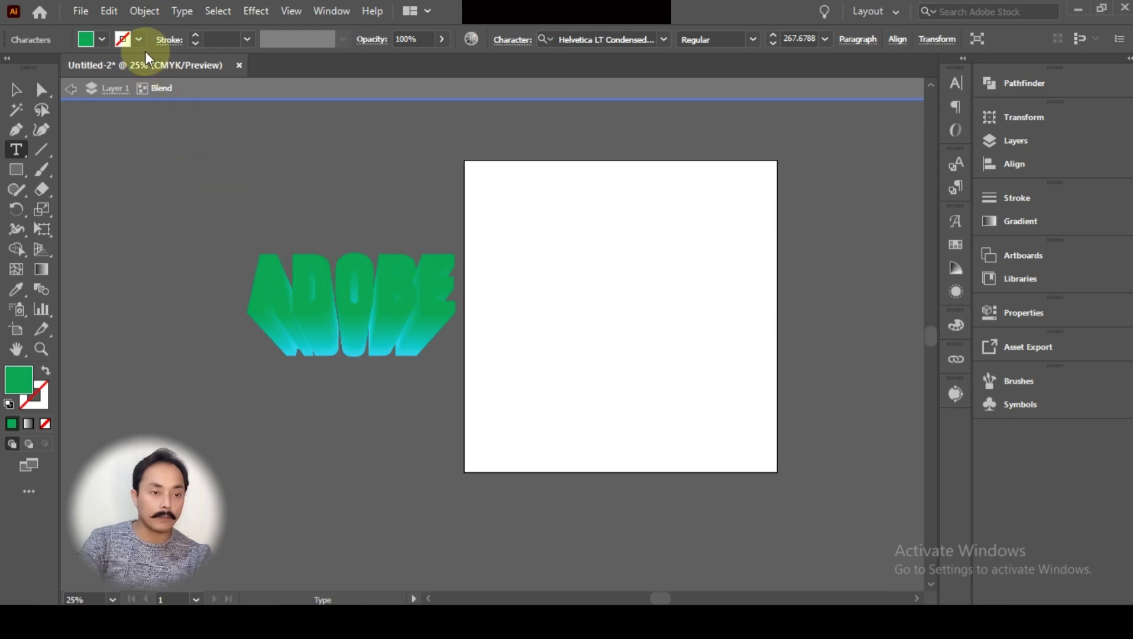
{"action": "left_click", "coordinate": [134, 37]}
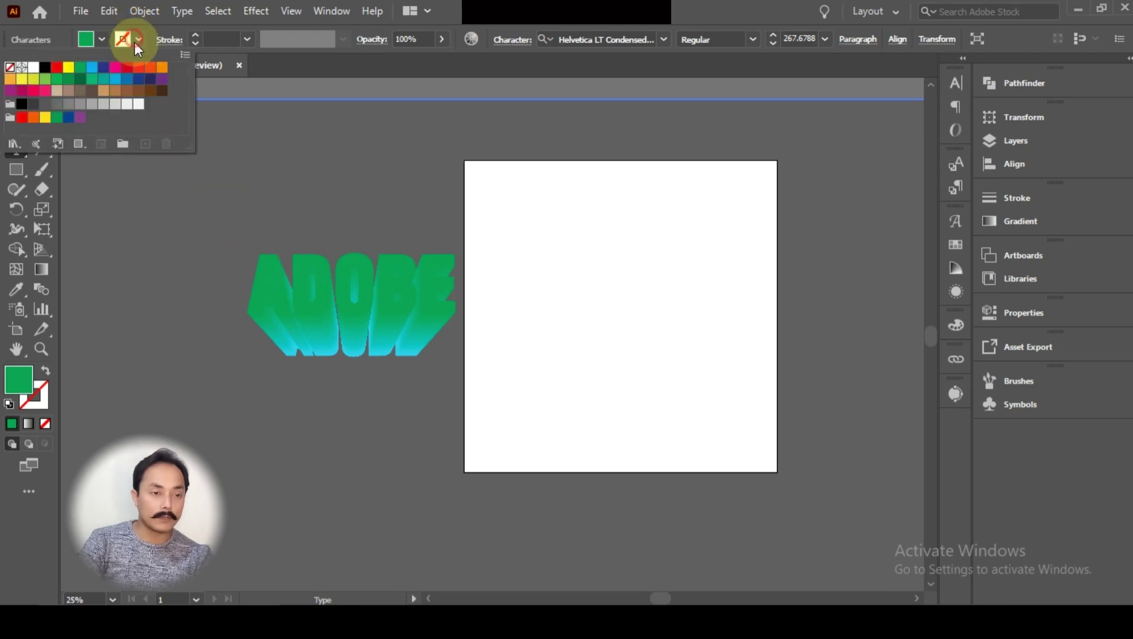
{"action": "left_click", "coordinate": [36, 69]}
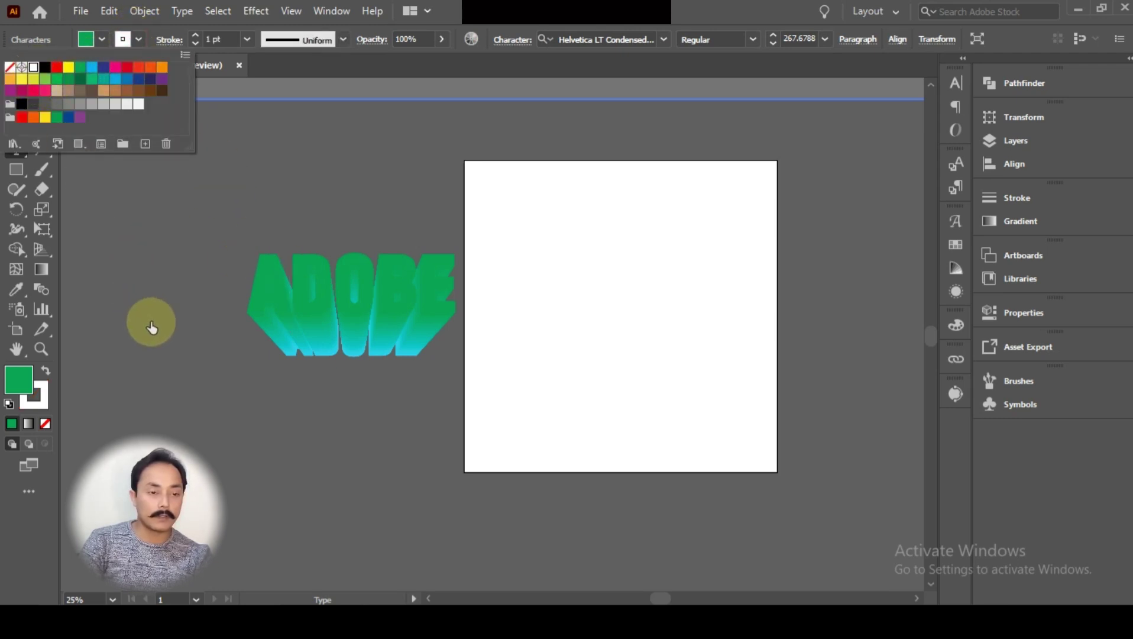
{"action": "left_click", "coordinate": [194, 34]}
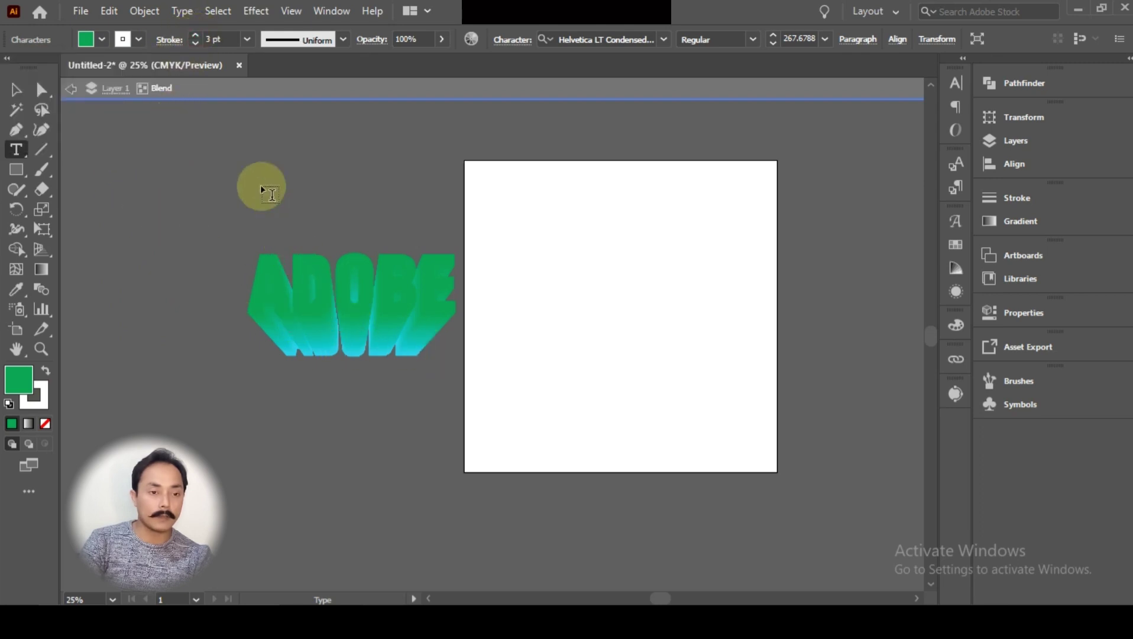
{"action": "left_click", "coordinate": [18, 90]}
{"action": "left_click", "coordinate": [330, 270]}
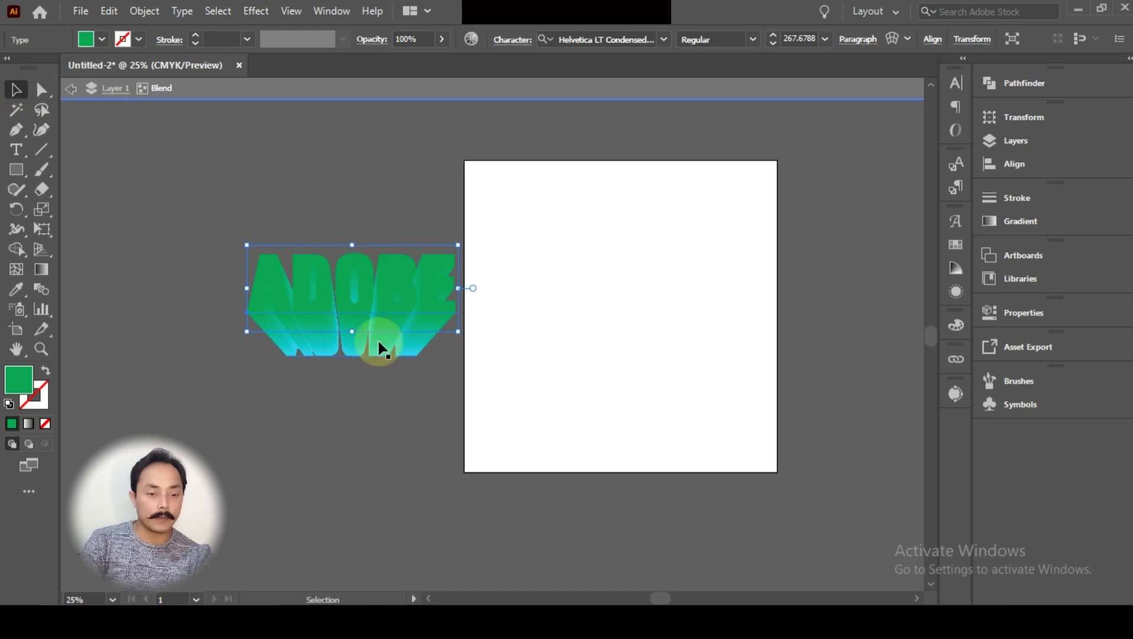
Step: Leave isolation mode and reselect the top ADOBE line inside the blend
{"action": "key", "text": "Escape"}
{"action": "left_click", "coordinate": [337, 287]}
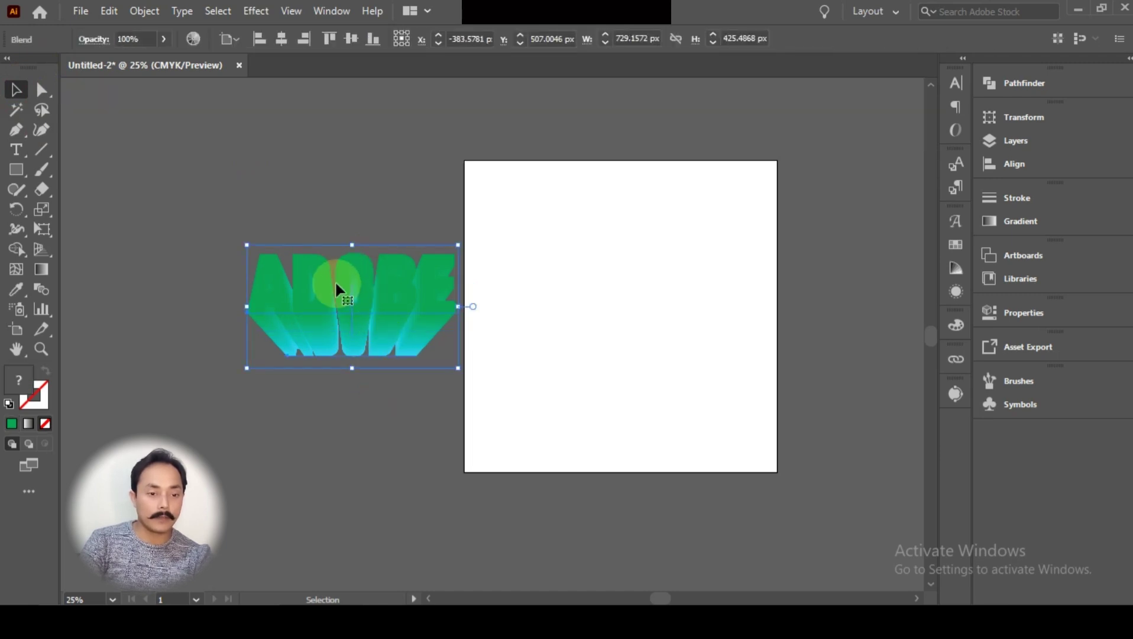
{"action": "left_click", "coordinate": [381, 168]}
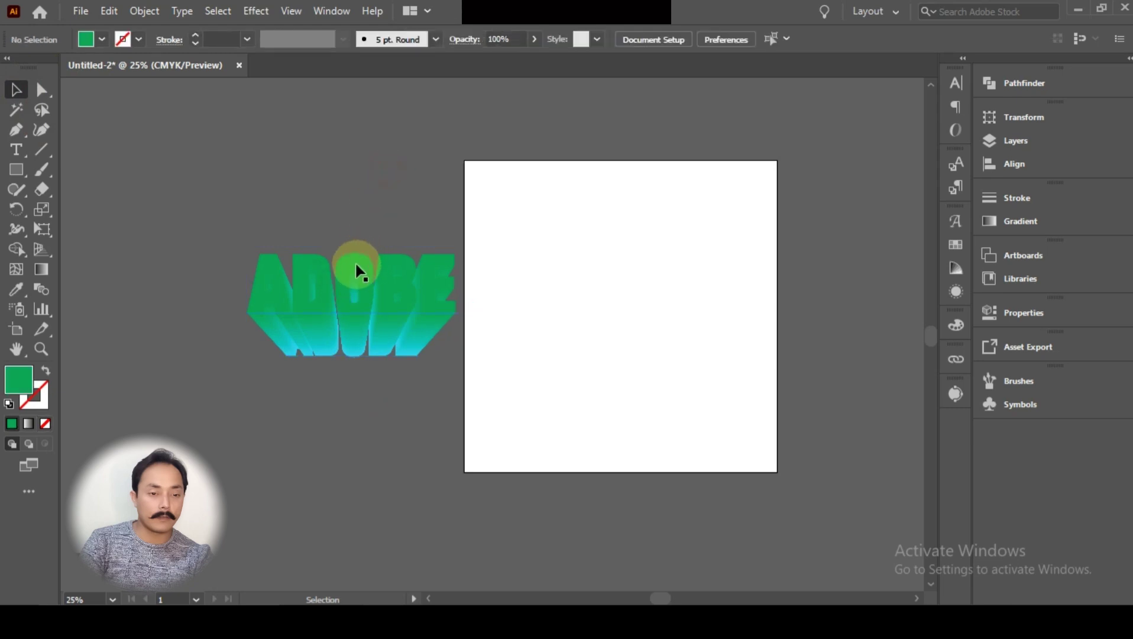
{"action": "left_click", "coordinate": [353, 263]}
{"action": "double_click", "coordinate": [354, 262]}
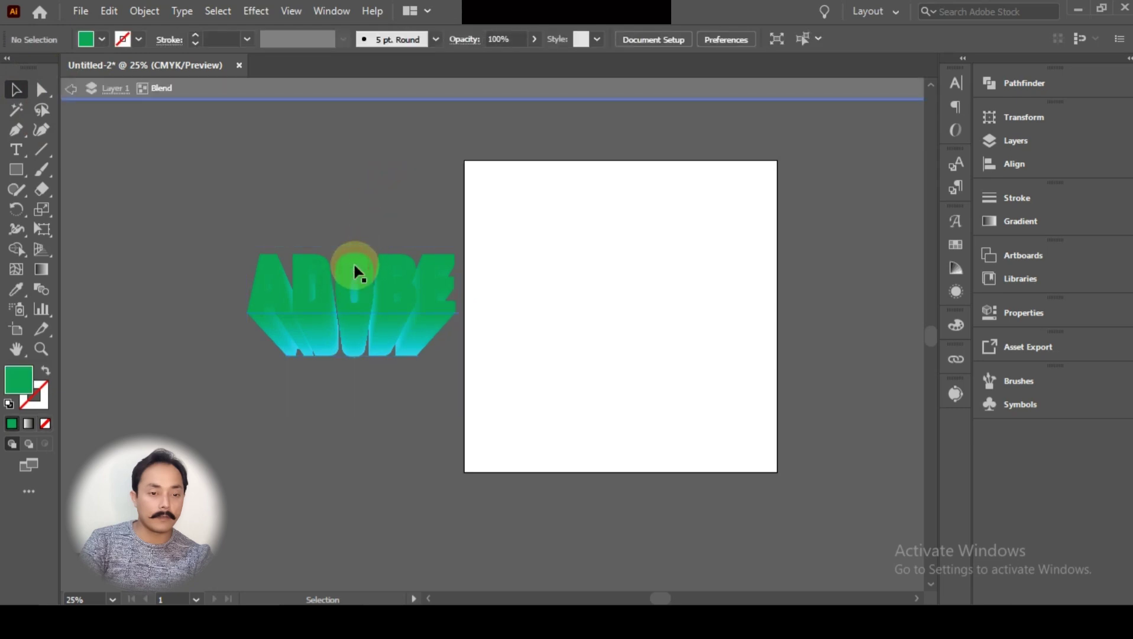
{"action": "left_click", "coordinate": [353, 262]}
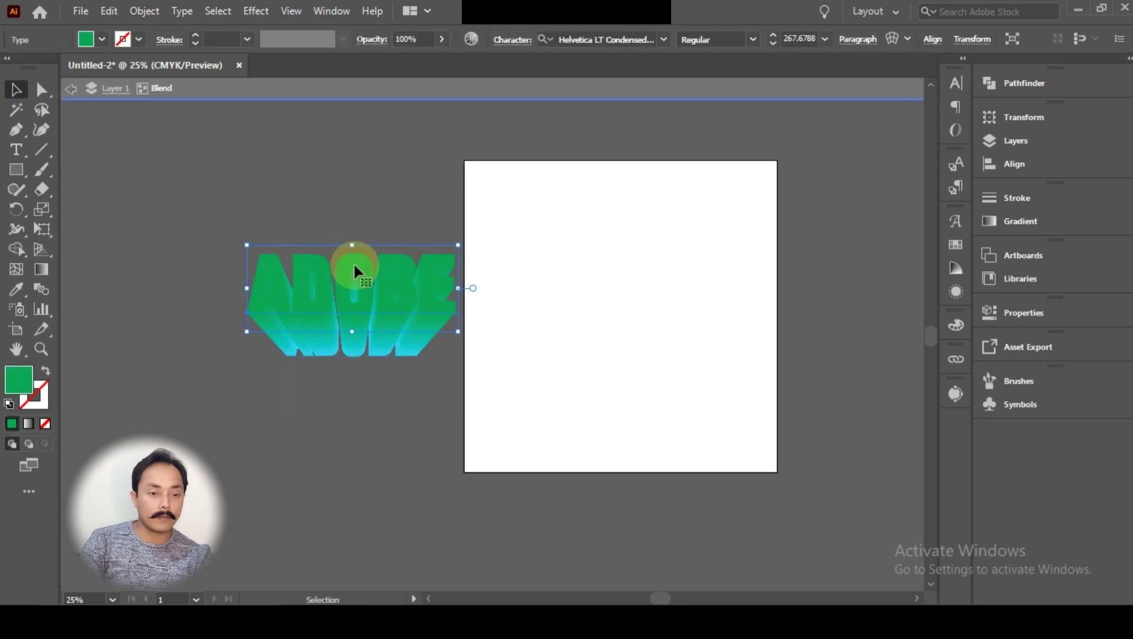
Step: Give the top ADOBE line a white stroke of 3 pt
{"action": "left_click", "coordinate": [136, 39]}
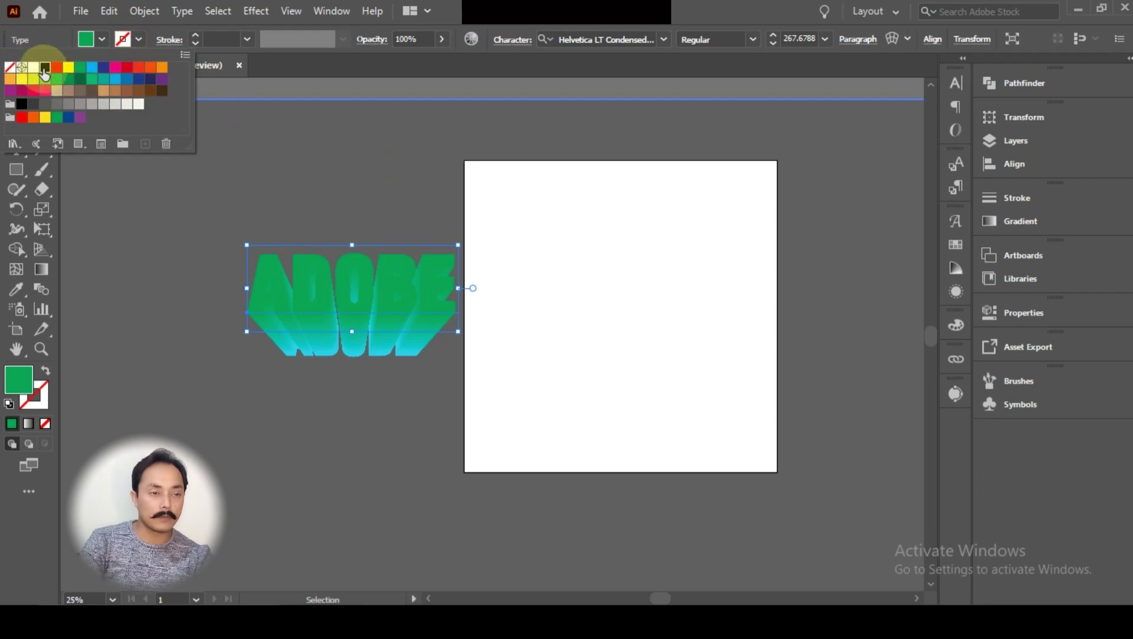
{"action": "left_click", "coordinate": [193, 36]}
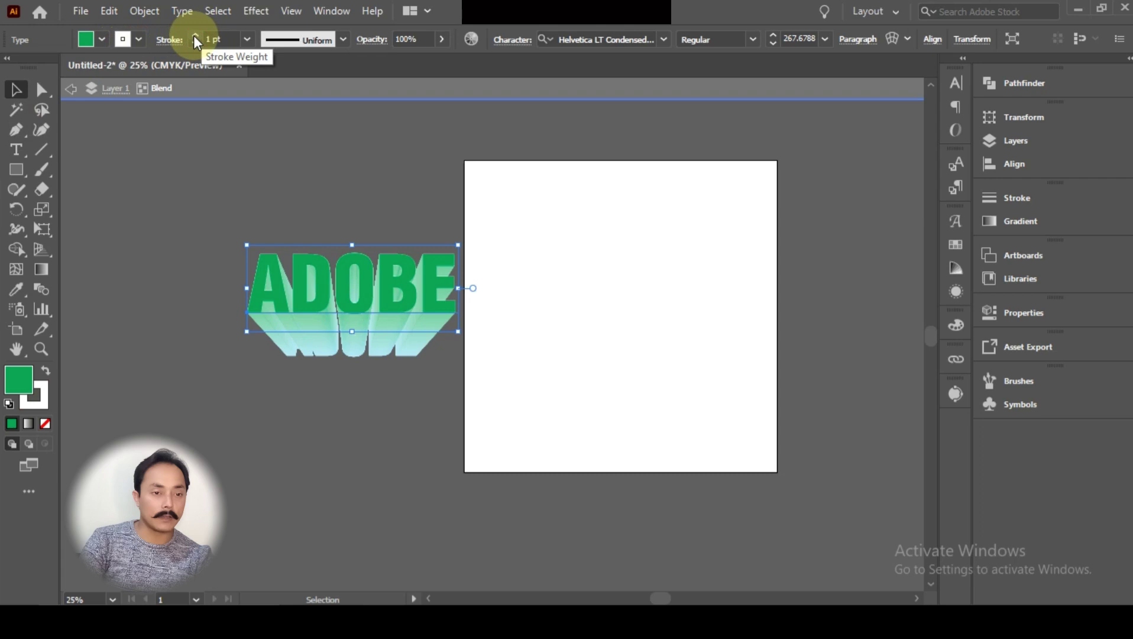
{"action": "left_click", "coordinate": [194, 36]}
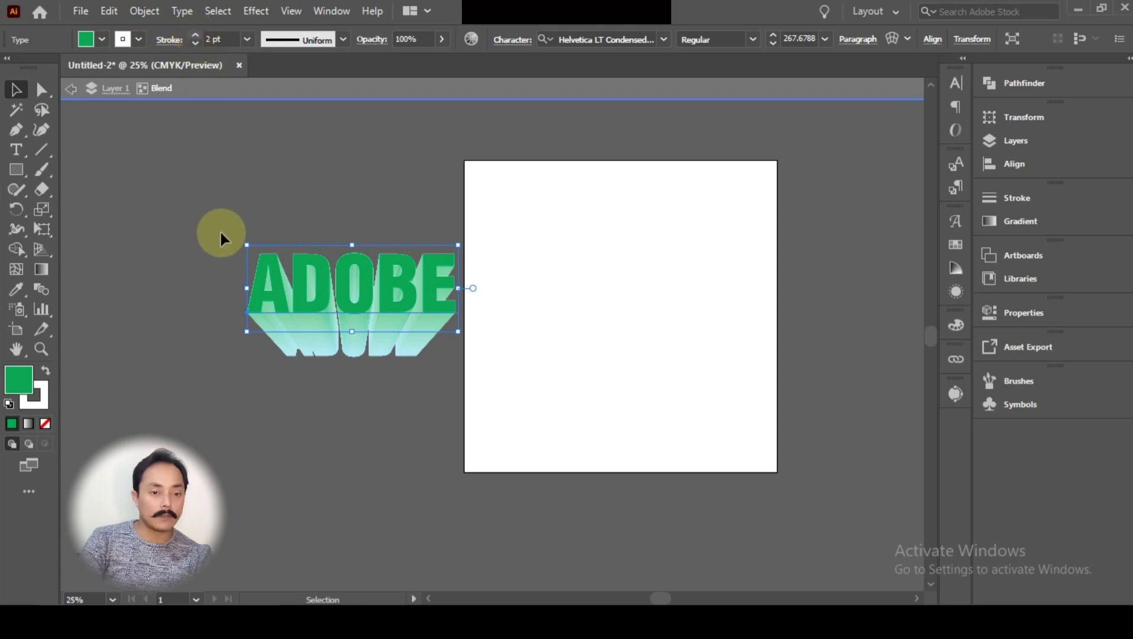
{"action": "key", "text": "Up"}
{"action": "left_click", "coordinate": [108, 182]}
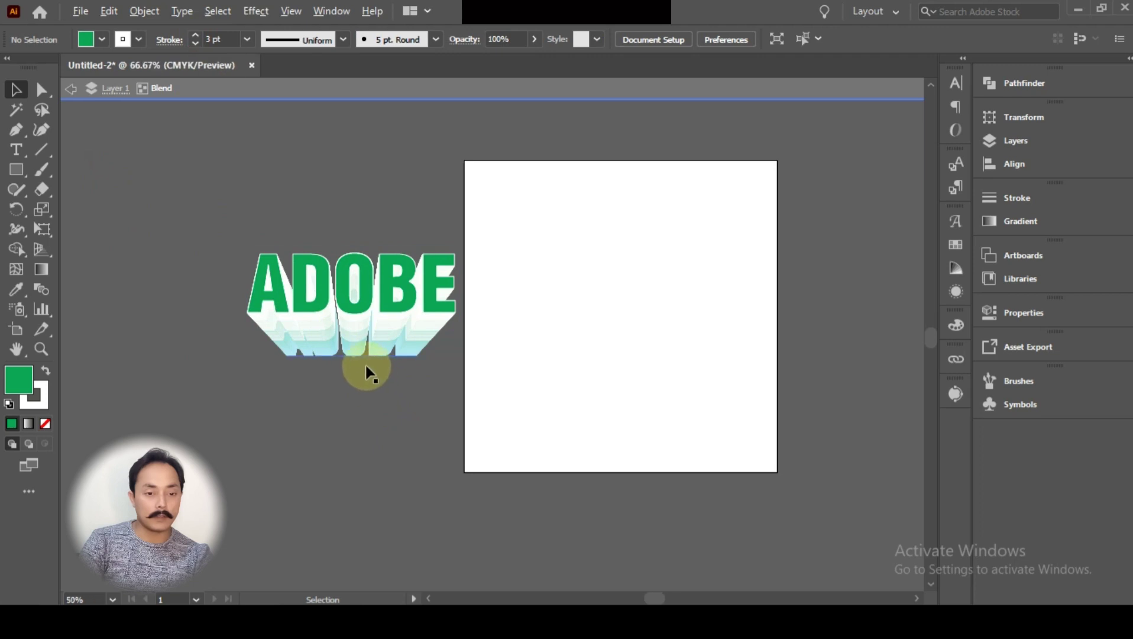
{"action": "scroll", "coordinate": [374, 377], "scroll_direction": "up", "scroll_amount": 3}
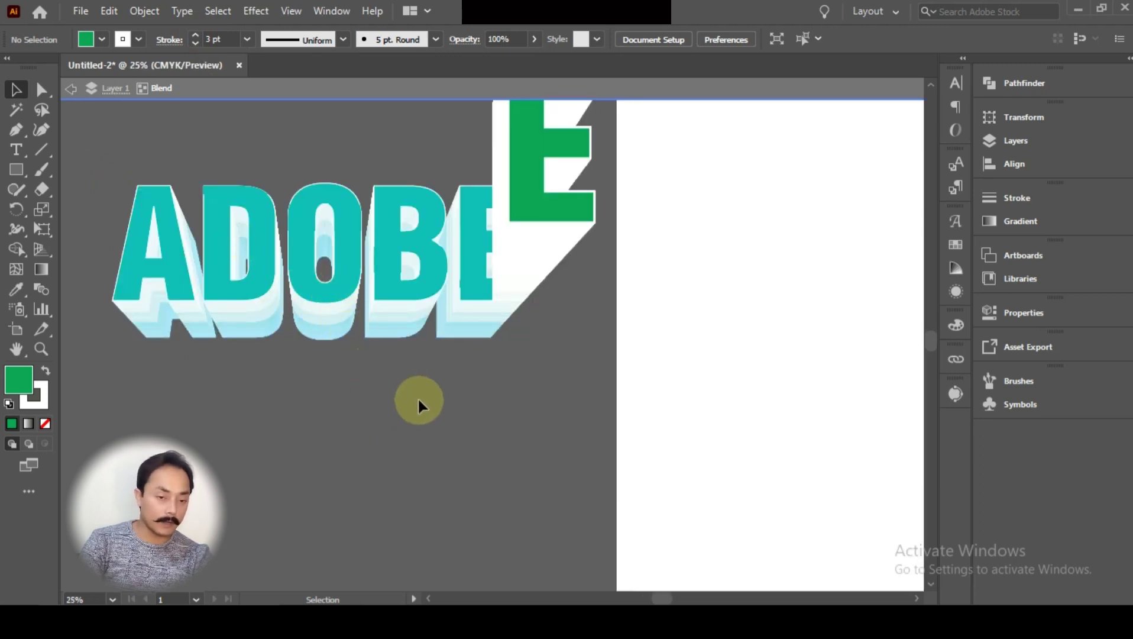
{"action": "scroll", "coordinate": [421, 403], "scroll_direction": "down", "scroll_amount": 3}
Step: Drag the ADOBE blend onto the artboard centre, then back out to the left
{"action": "double_click", "coordinate": [324, 370]}
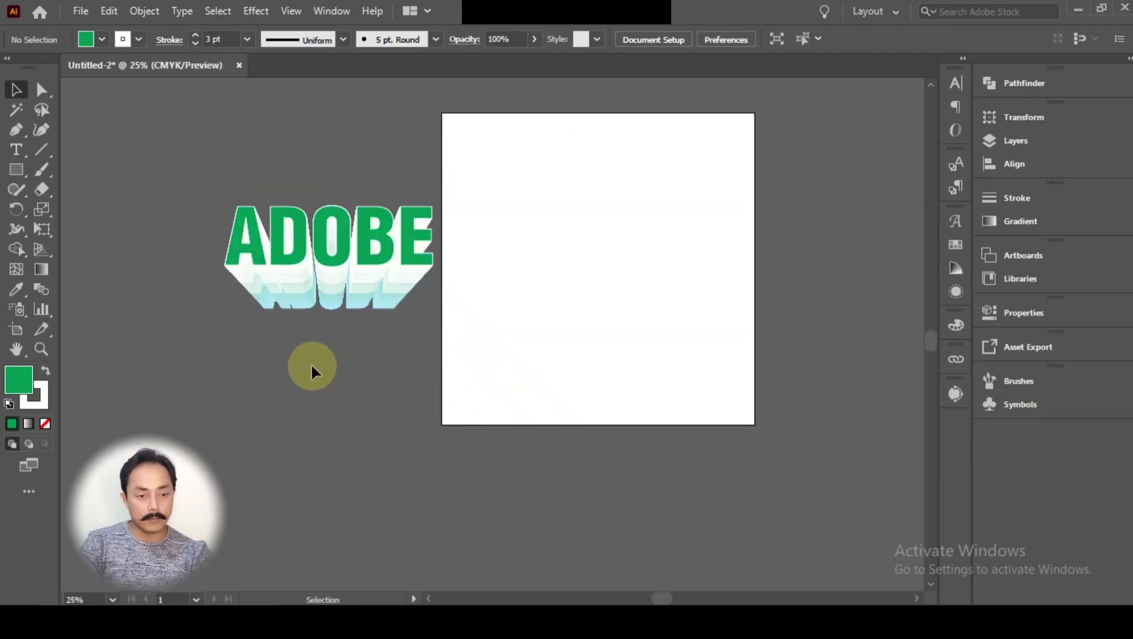
{"action": "mouse_move", "coordinate": [189, 197]}
{"action": "left_mouse_down"}
{"action": "mouse_move", "coordinate": [418, 339]}
{"action": "mouse_move", "coordinate": [611, 320]}
{"action": "mouse_move", "coordinate": [632, 341]}
{"action": "left_mouse_up"}
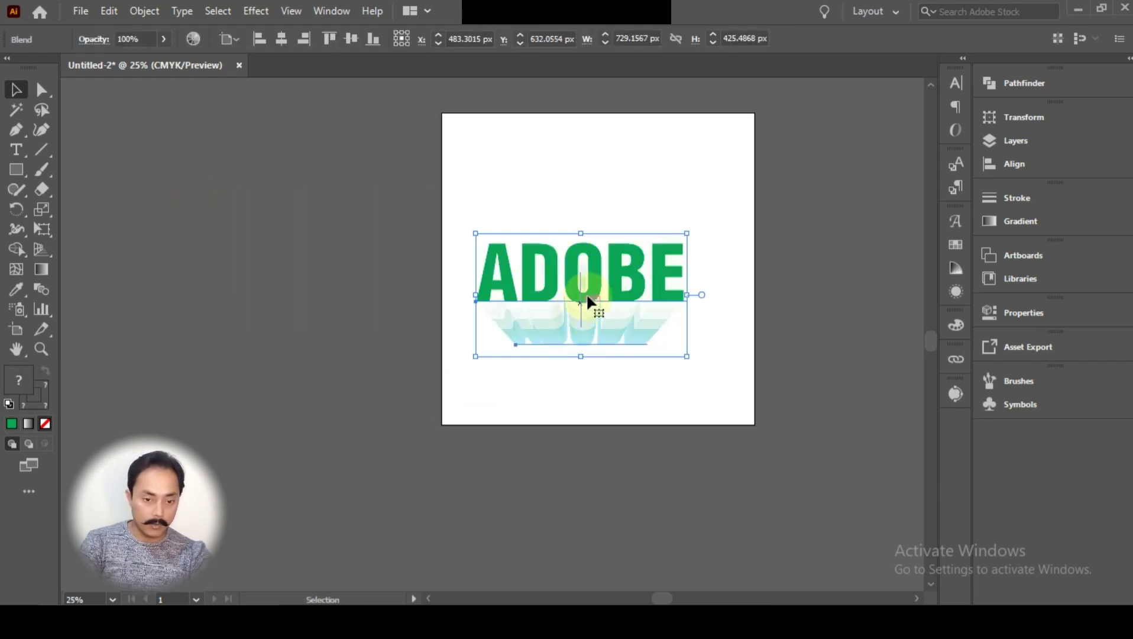
{"action": "mouse_move", "coordinate": [585, 296]}
{"action": "left_mouse_down"}
{"action": "mouse_move", "coordinate": [309, 270]}
{"action": "mouse_move", "coordinate": [362, 284]}
{"action": "left_mouse_up"}
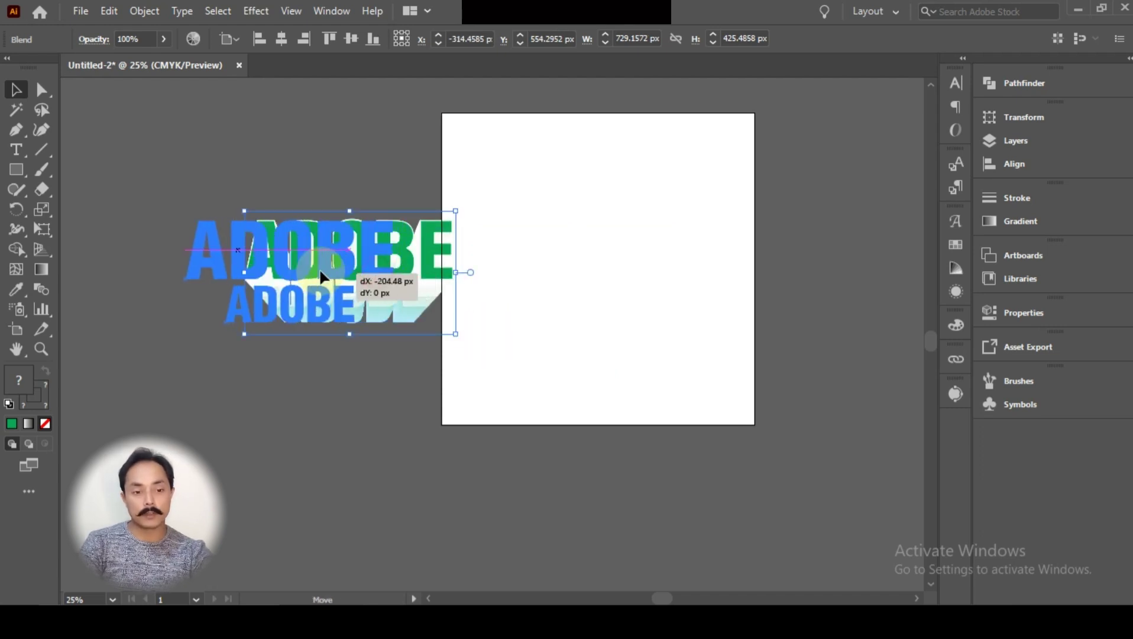